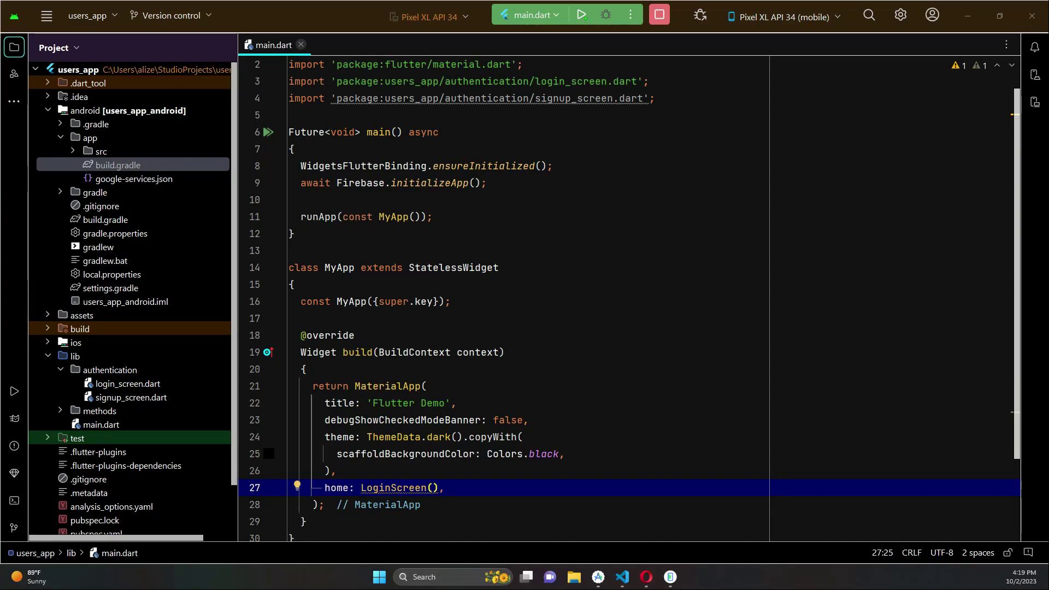
Close the main.dart tab and collapse the users_app android folder.
key(ctrl+F4)
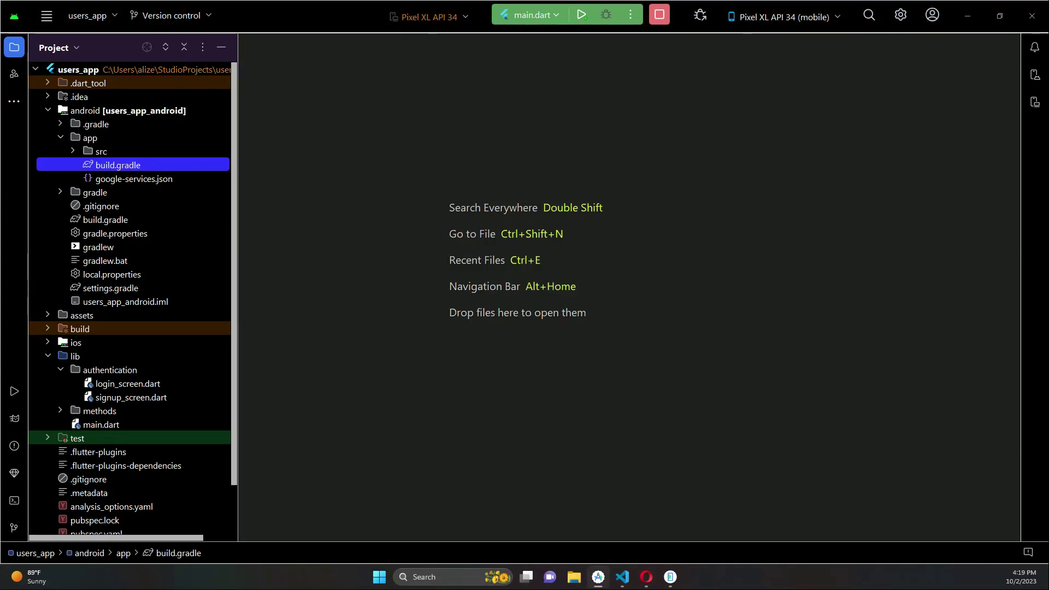
key(Left)
key(Left)
key(Left)
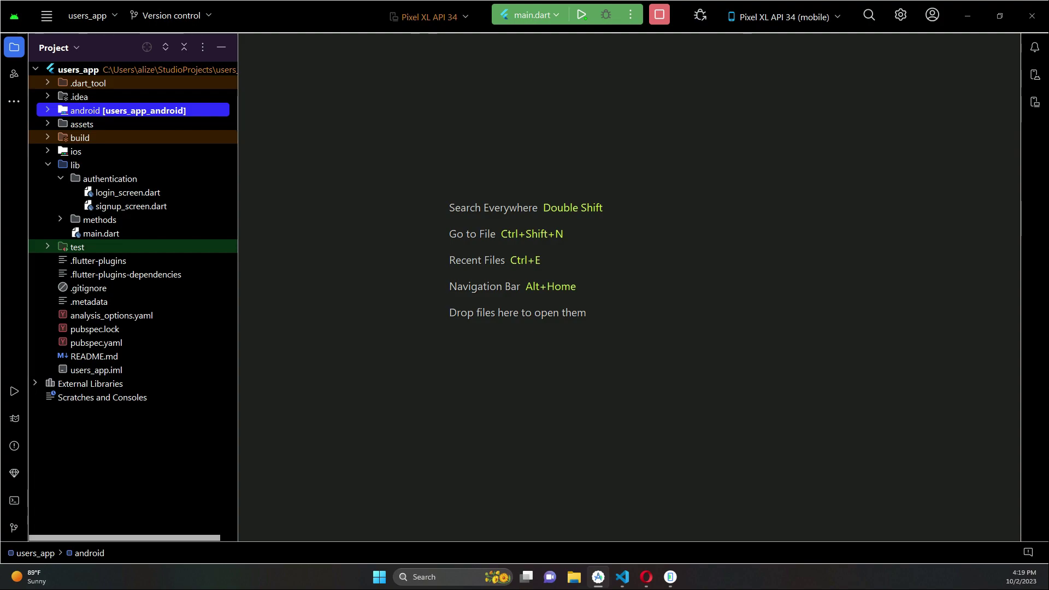
Create a new 'widgets' directory under lib.
key(Down)
key(Down)
key(Down)
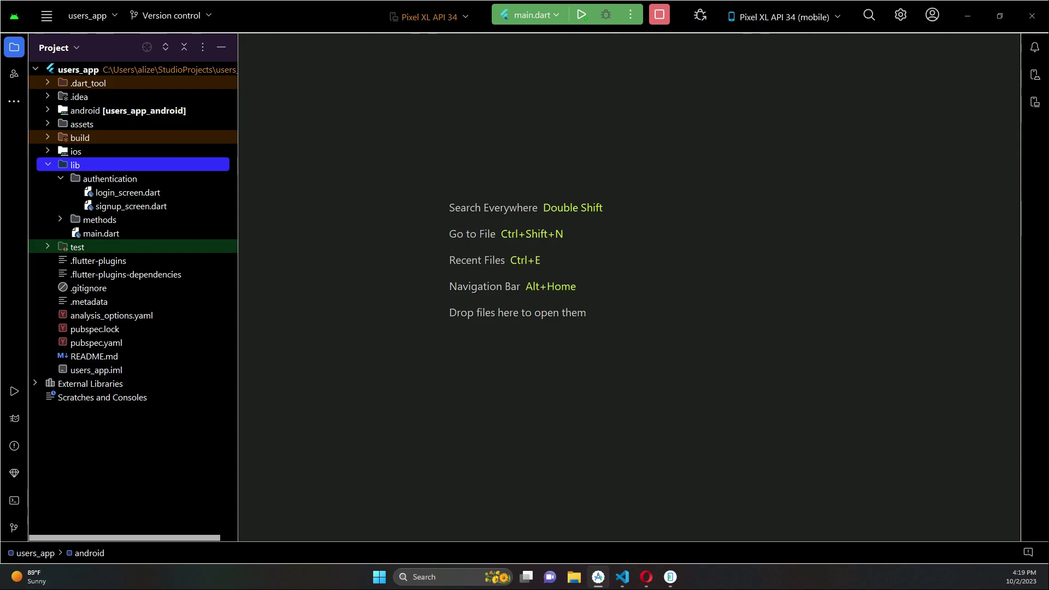
key(shift+F10)
key(Down)
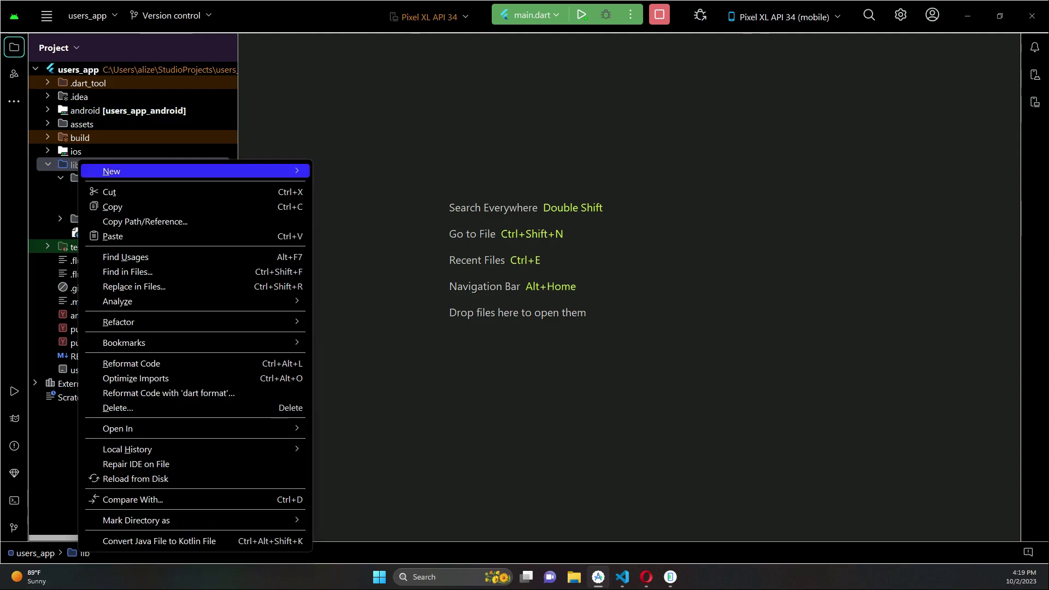
key(Right)
key(Down)
key(Down)
key(Return)
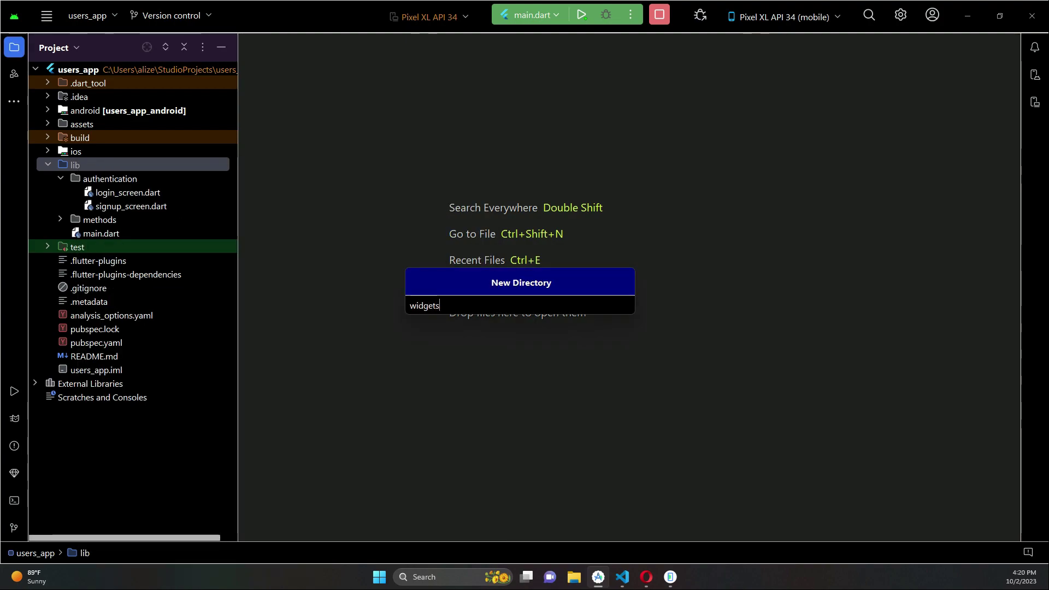
key(Return)
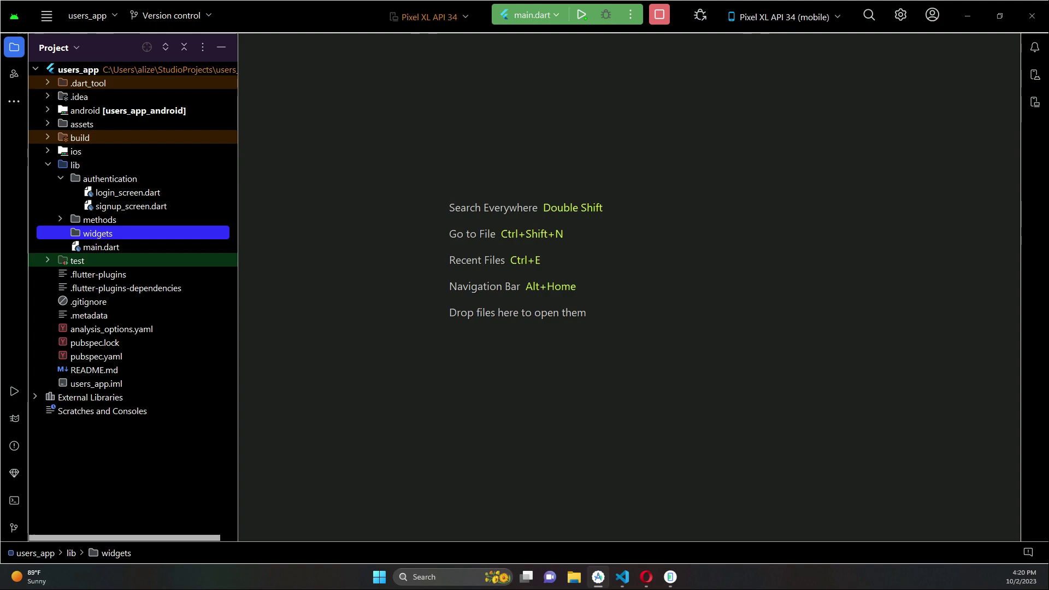
Create a new Dart file 'loading_dialog' inside widgets.
key(shift+F10)
key(Right)
key(Down)
key(Down)
key(Down)
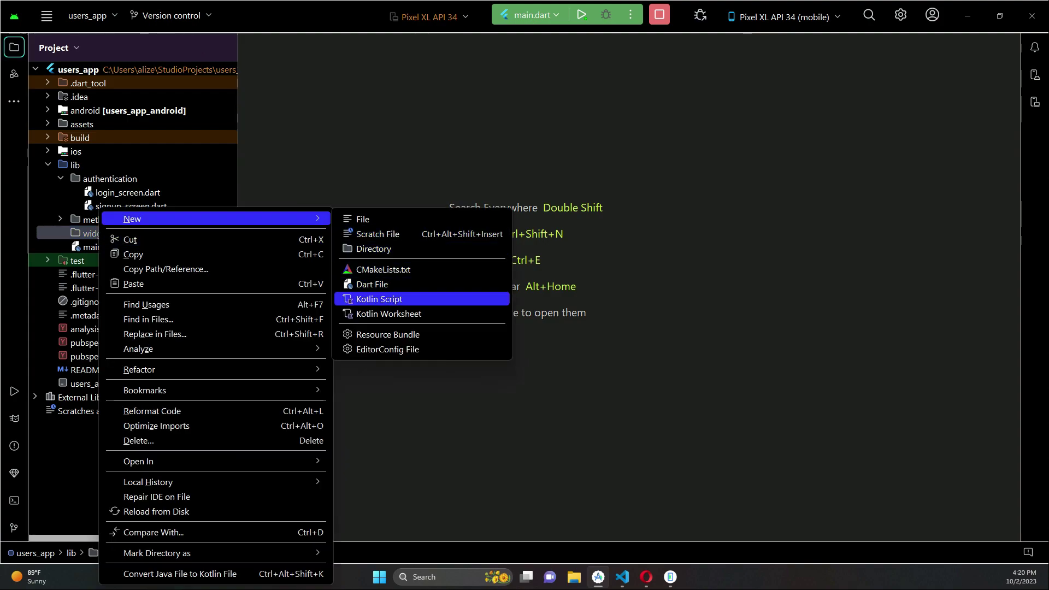
key(Up)
key(Up)
key(Down)
key(Return)
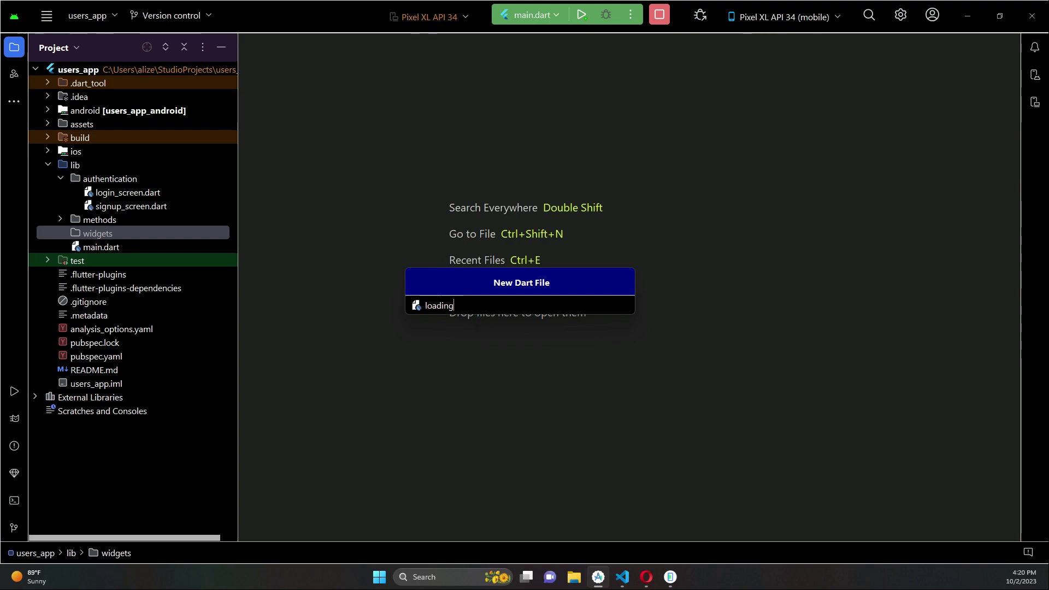
text(ialog)
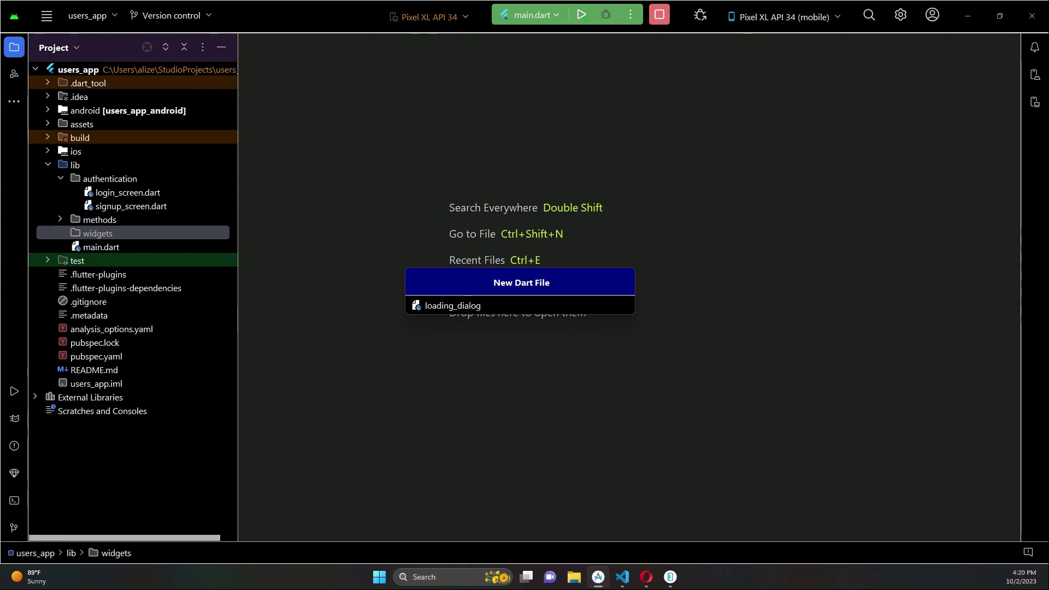
key(Return)
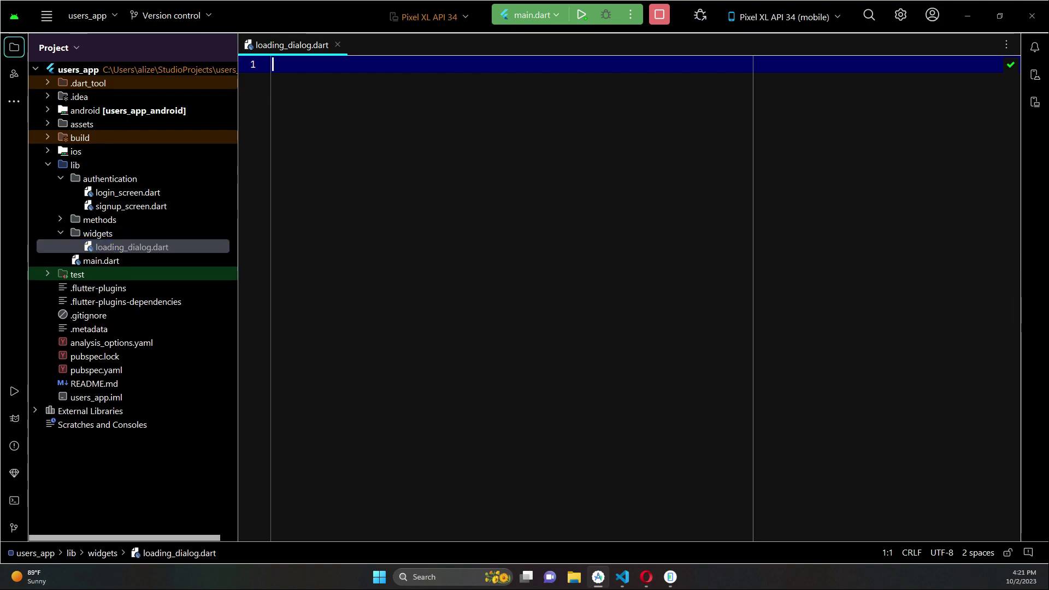
text(im)
Import flutter material.dart and insert a stateless widget skeleton.
key(Return)
text(ma)
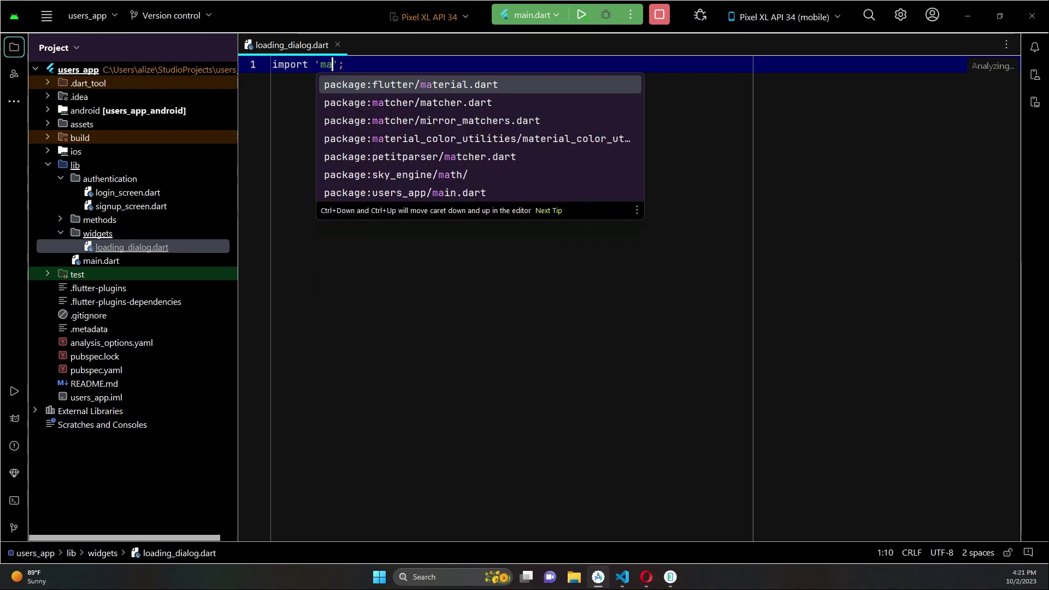
text(ter)
key(Return)
key(Return)
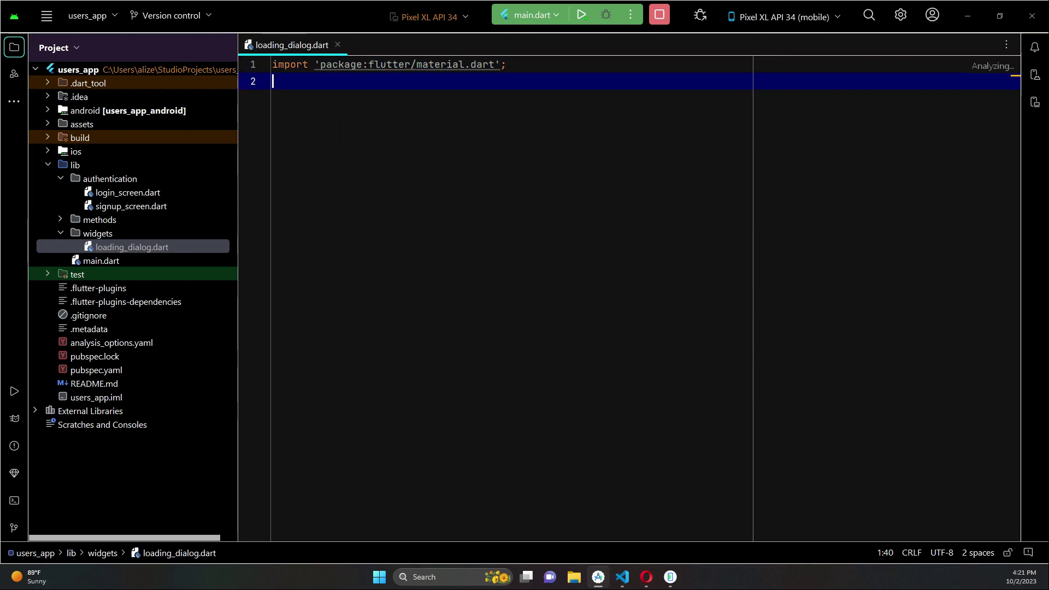
key(Return)
key(Return)
text(st)
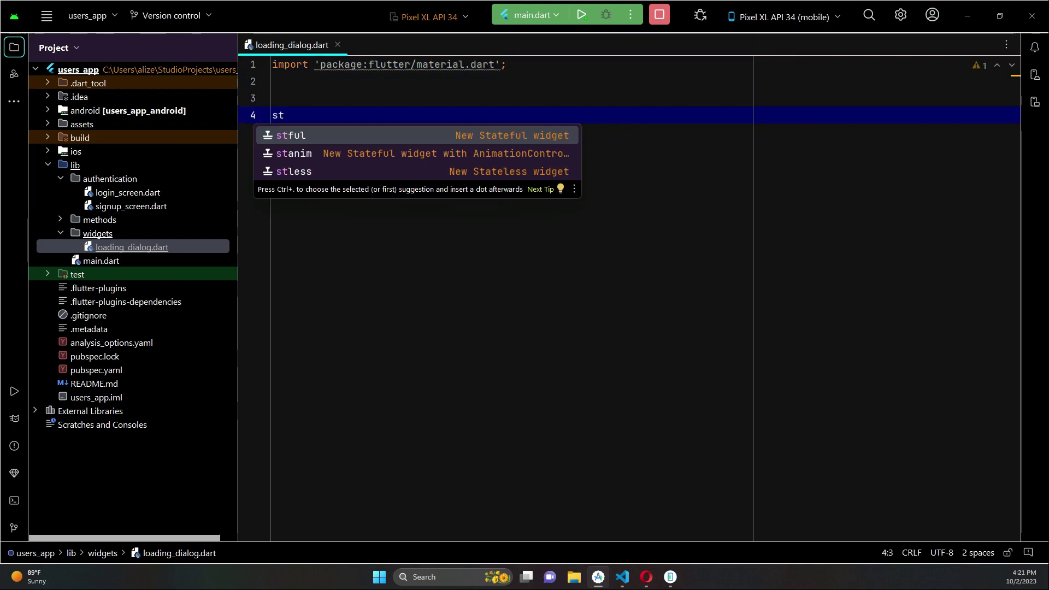
key(Down)
key(Down)
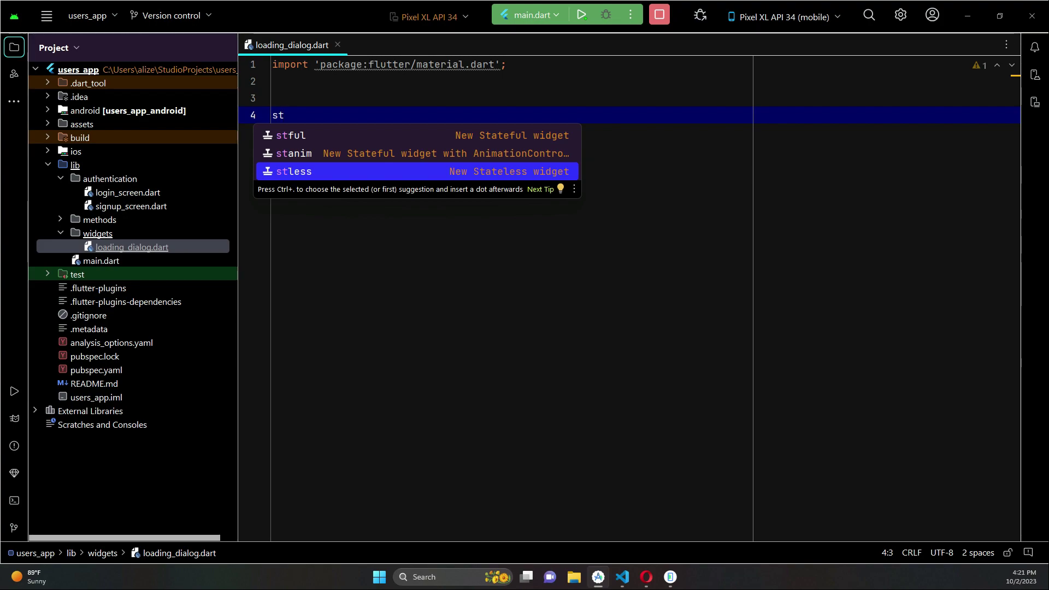
key(Return)
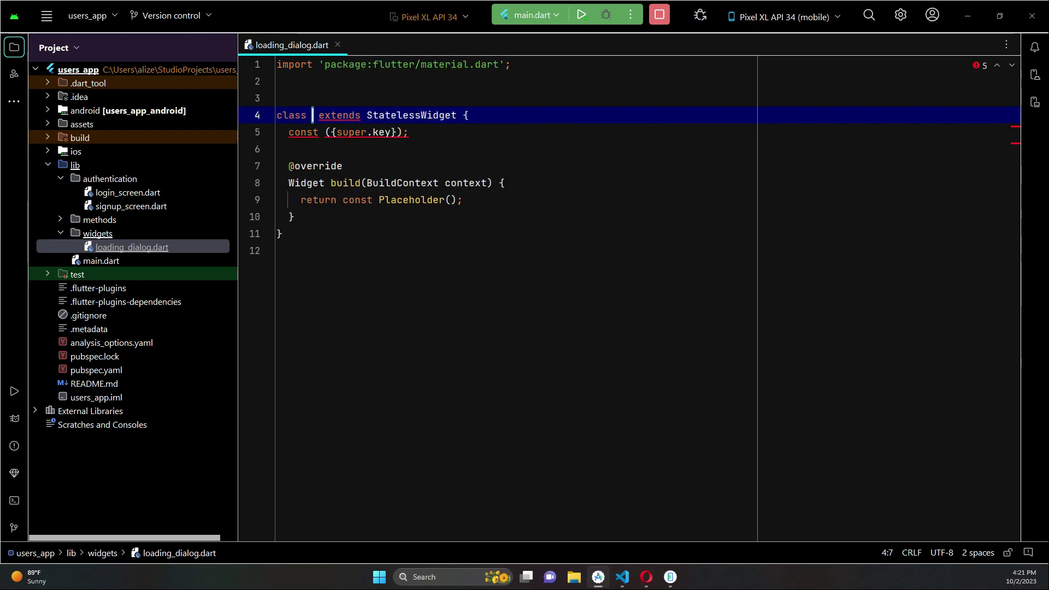
text(Loadintg)
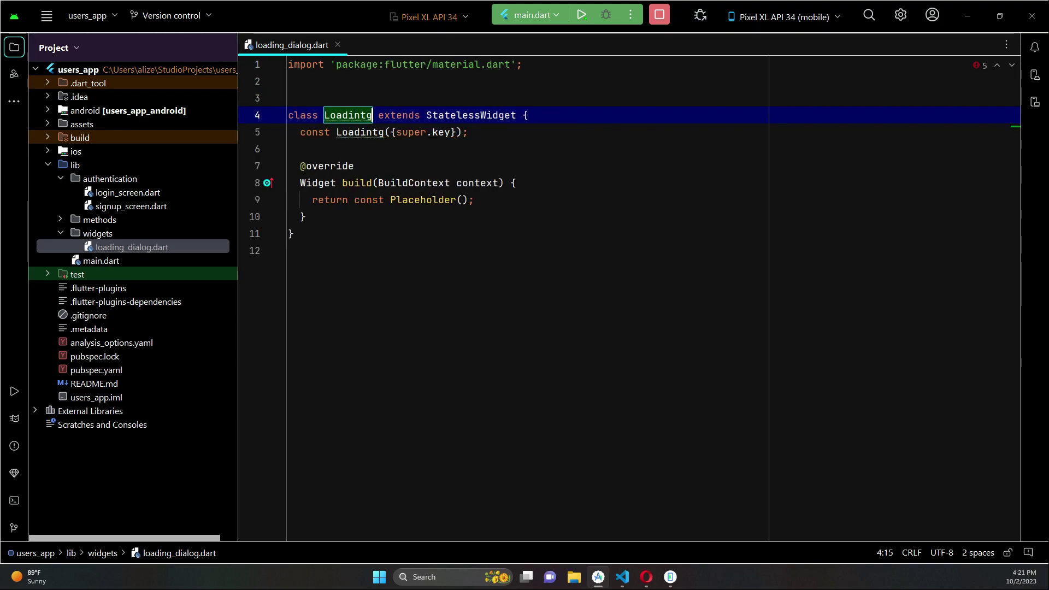
Name the class LoadingDialog and put its opening brace on its own line.
key(BackSpace)
key(BackSpace)
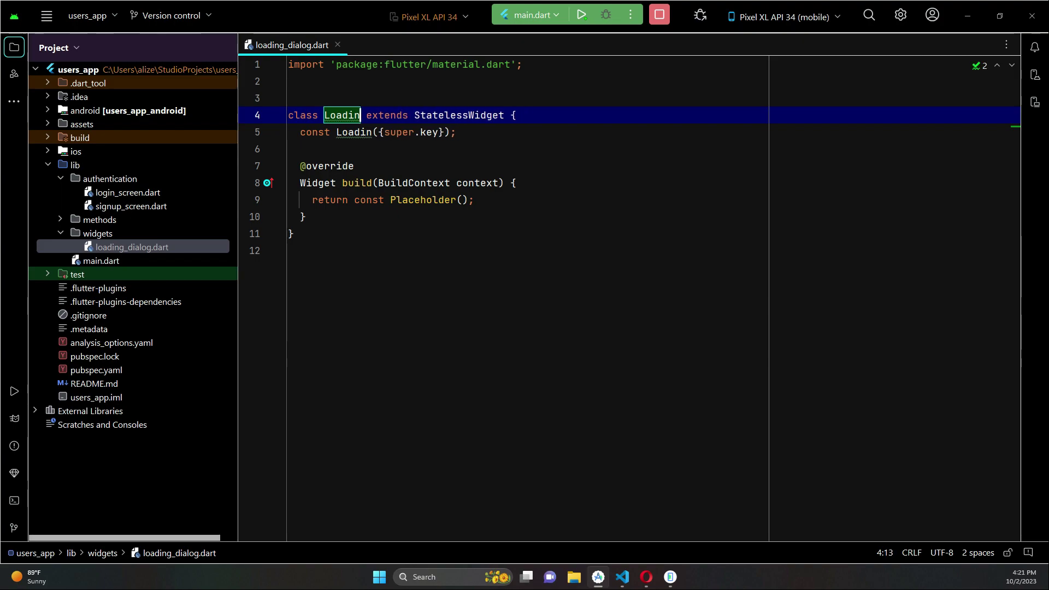
text(gDialog)
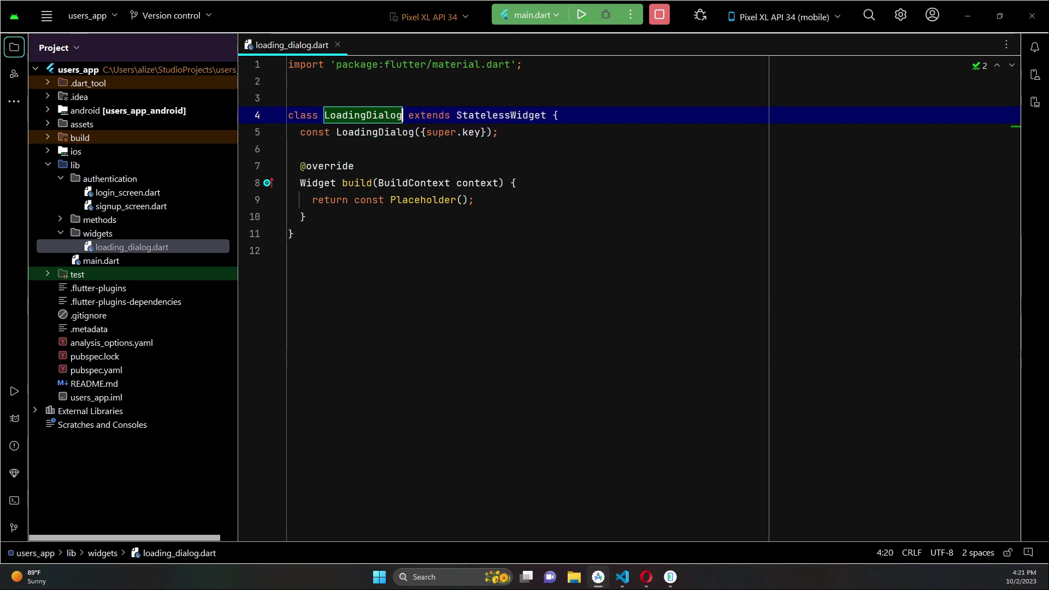
key(Return)
key(End)
key(Left)
key(Return)
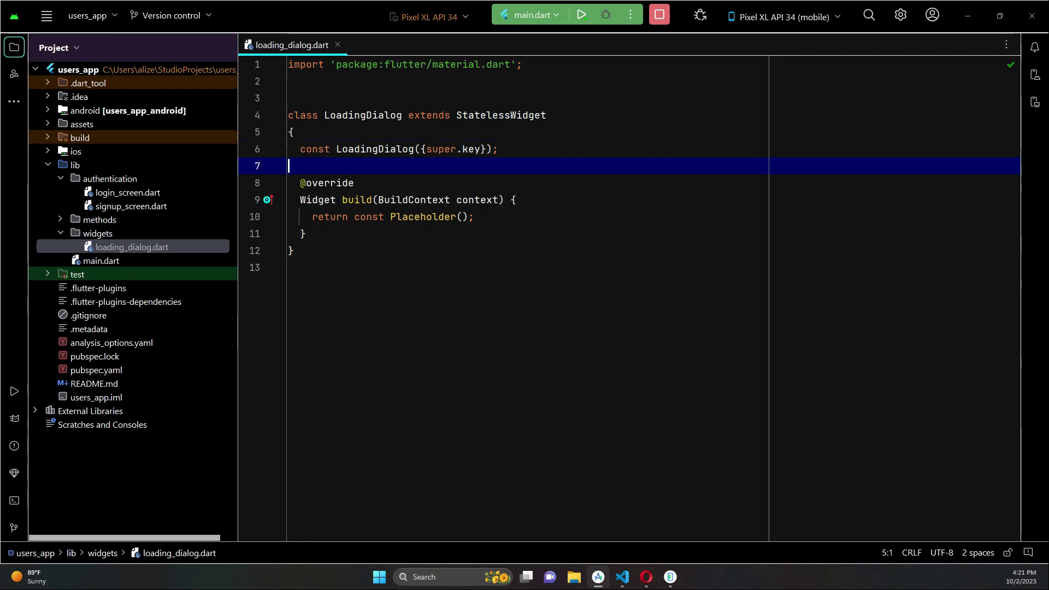
key(Return)
key(Return)
Move the build method's opening brace onto its own line.
key(Down)
key(Down)
key(End)
key(Left)
key(Return)
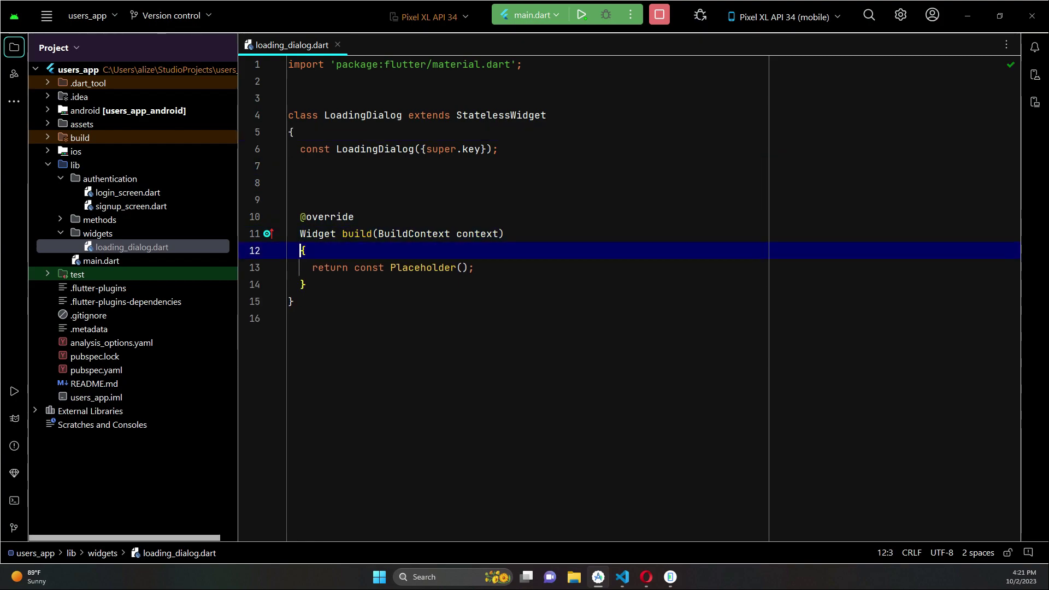
key(Down)
key(End)
key(Up)
key(Up)
key(Up)
key(End)
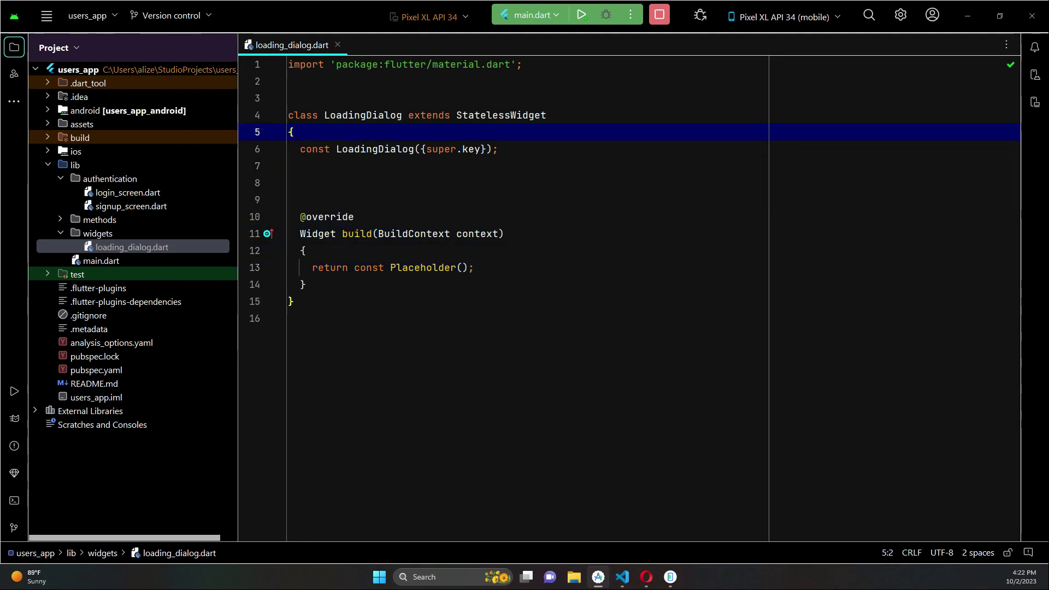
Declare a String messageText field in LoadingDialog.
key(Return)
key(Return)
key(Up)
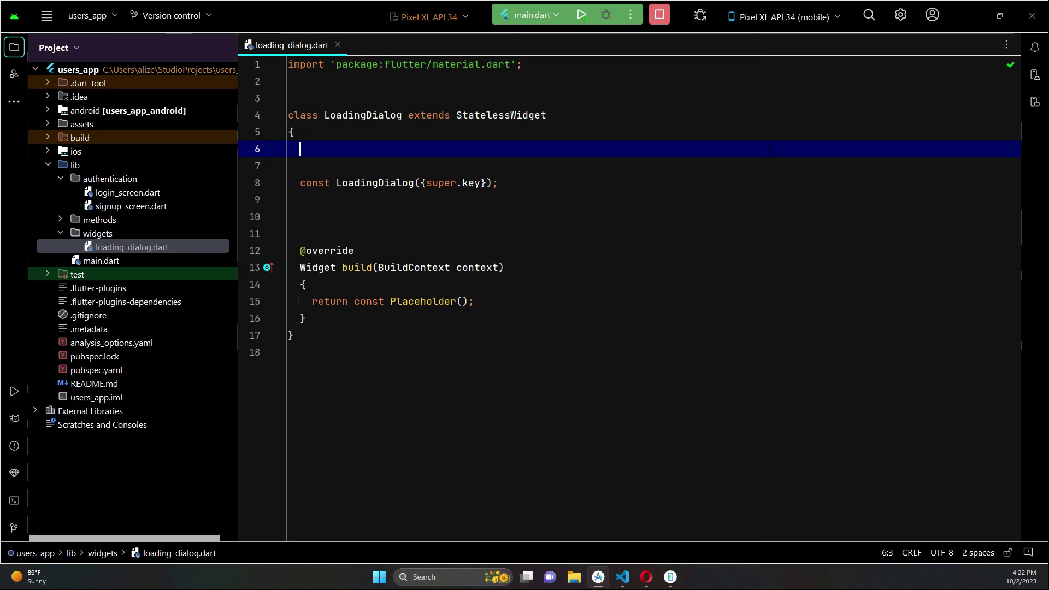
text(String)
key(Escape)
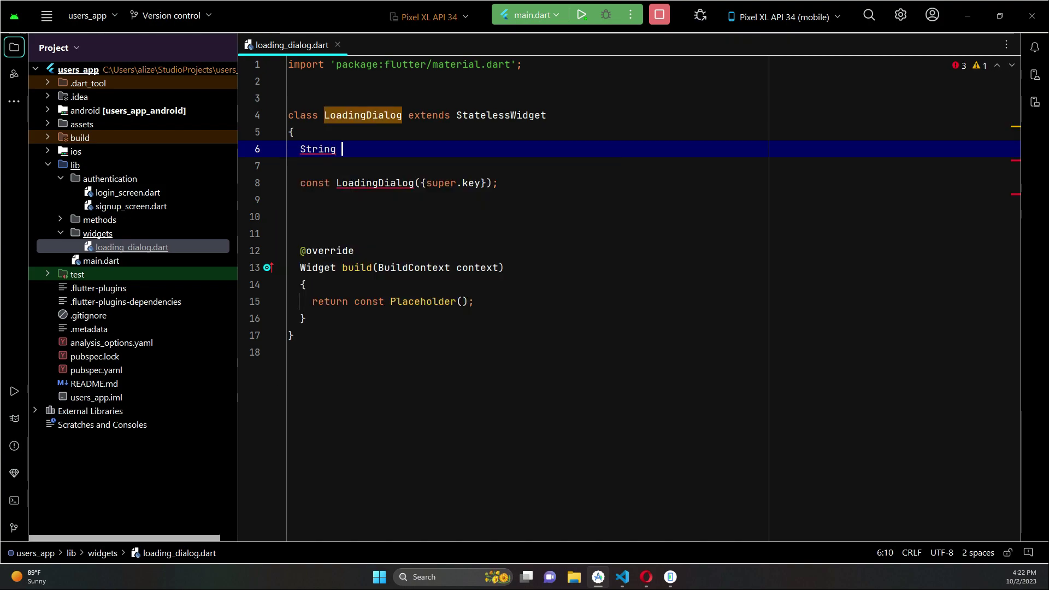
text(mess)
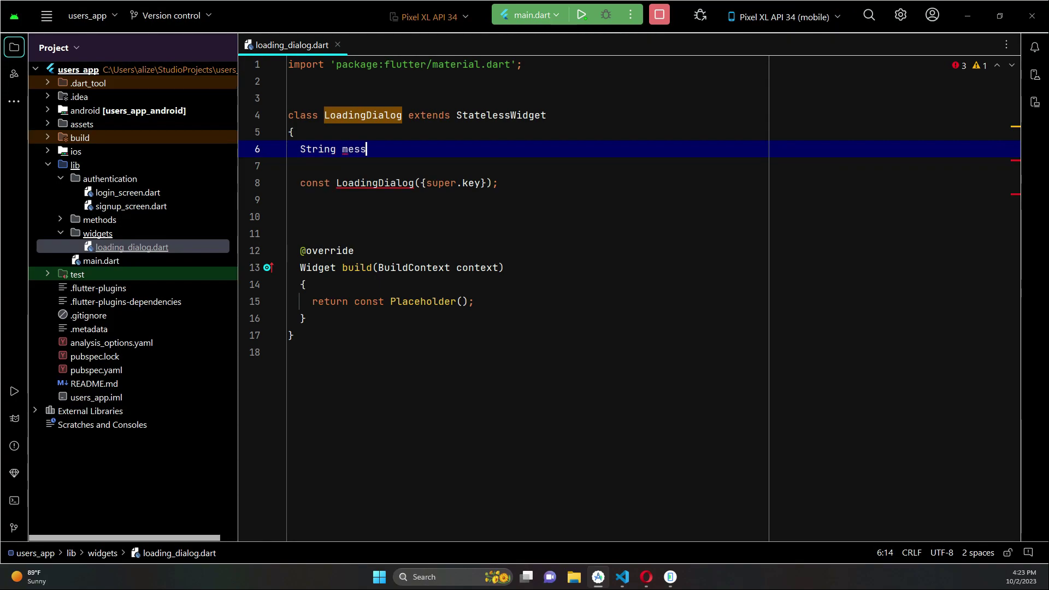
text(ageText)
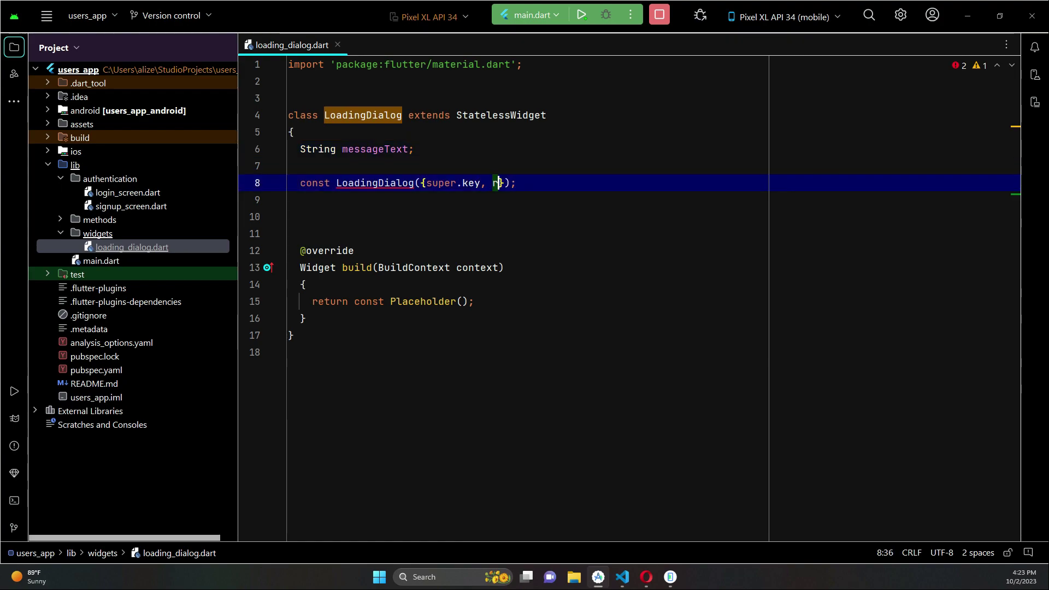
text(e)
Make the constructor require this.messageText and remove its const keyword.
key(Return)
text(h)
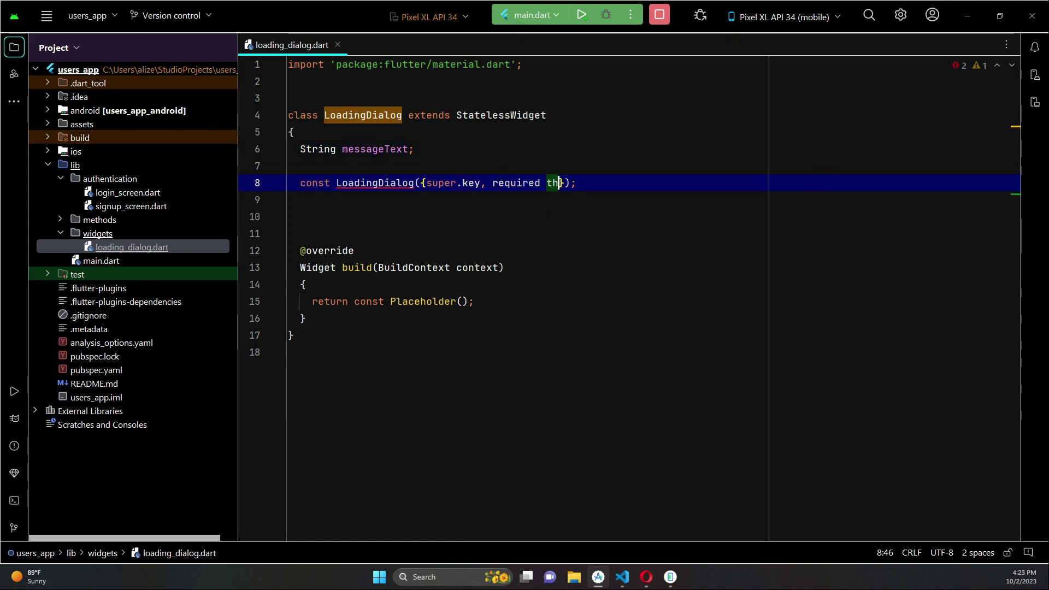
text(is.)
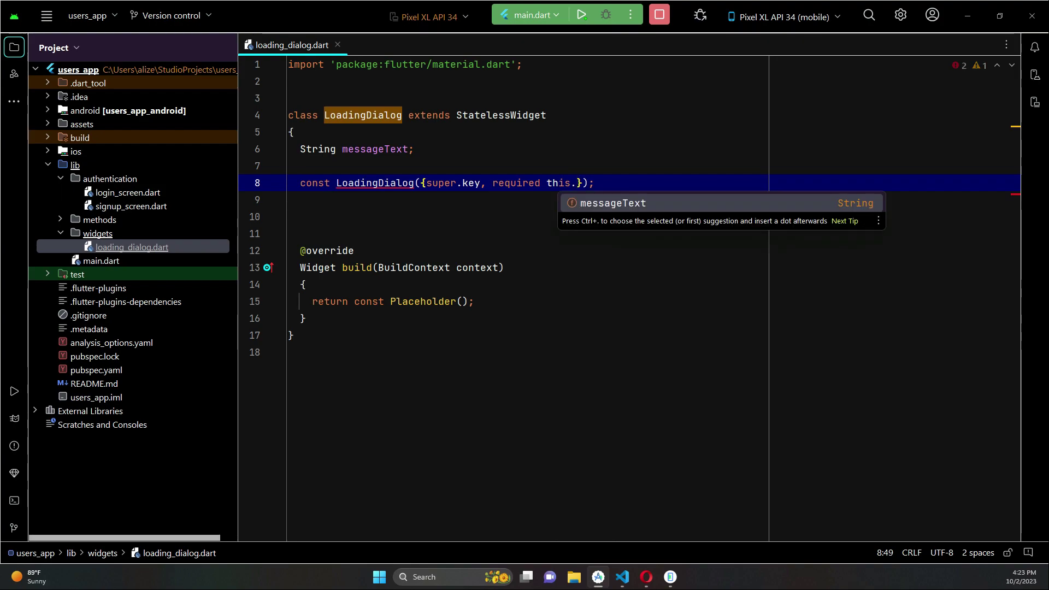
key(Return)
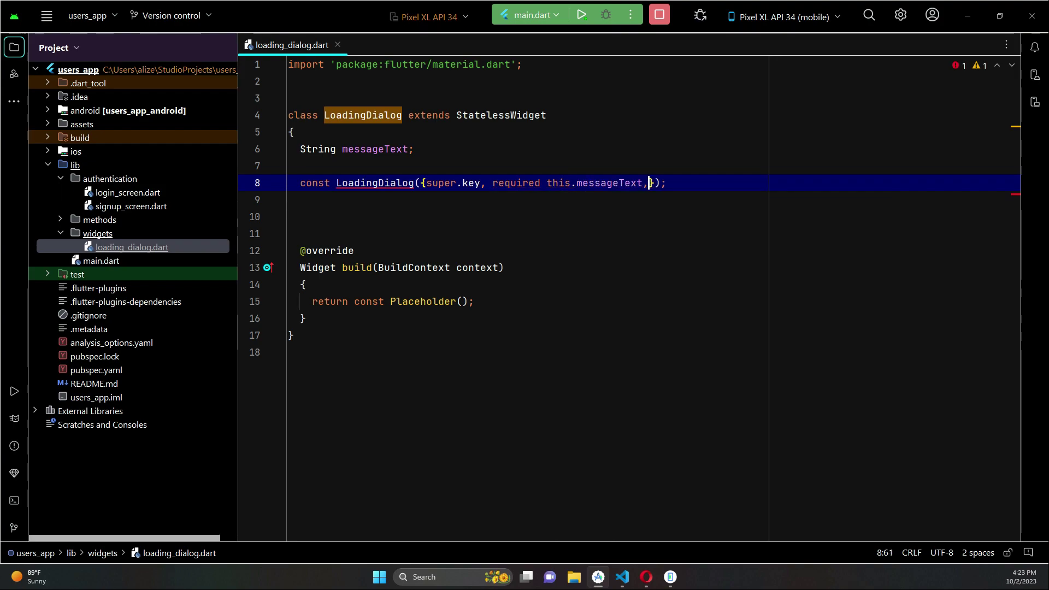
double_click(316, 183)
key(BackSpace)
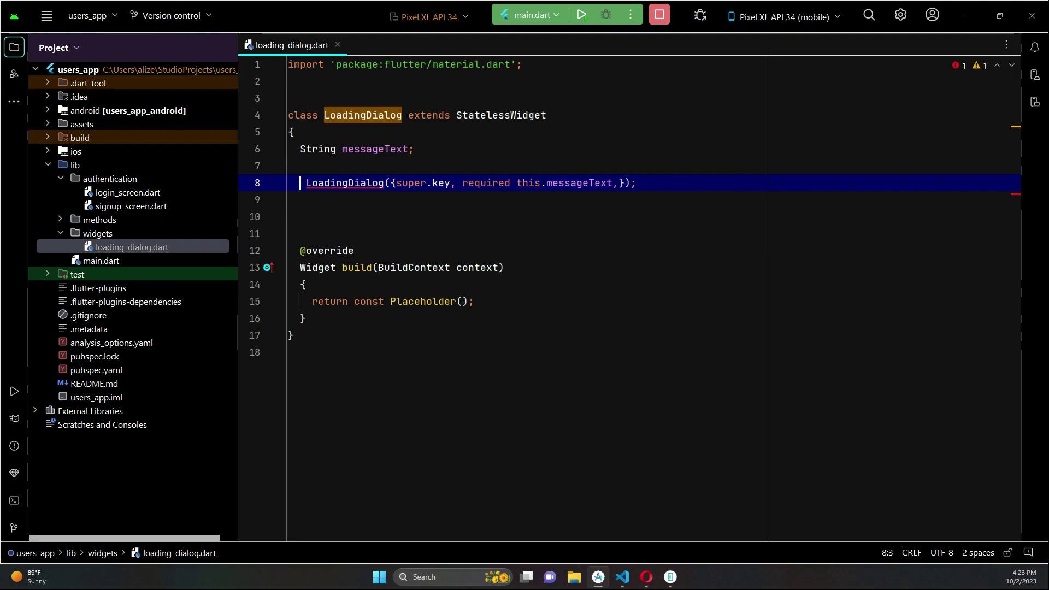
key(Delete)
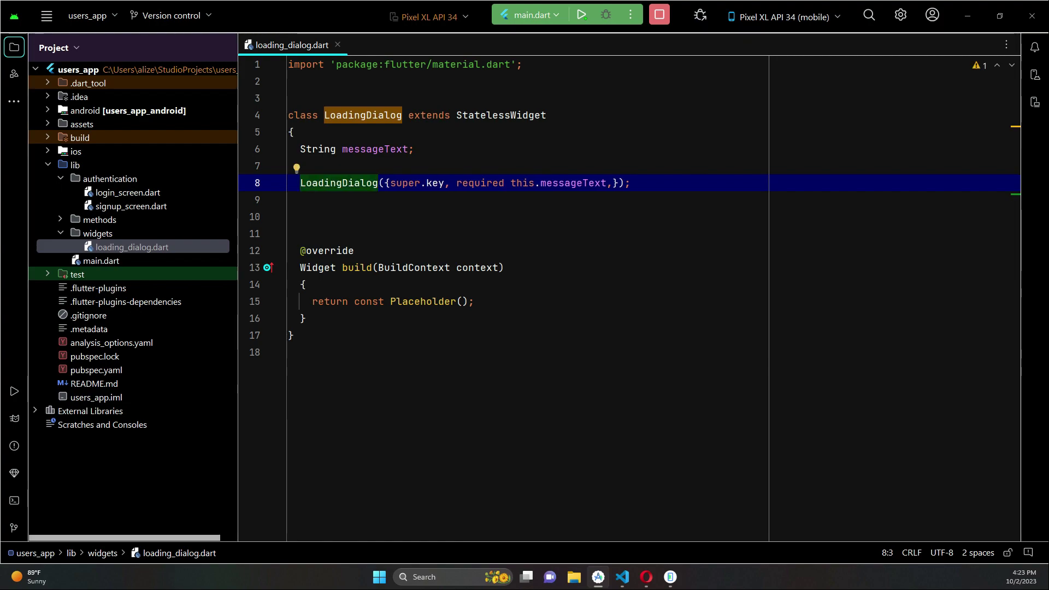
key(Down)
key(Down)
key(Down)
key(End)
Replace Placeholder with Dialog(shape: RoundedRectangleBorder(borderRadius: BorderRadius.circular(12))).
drag(467, 300, 353, 300)
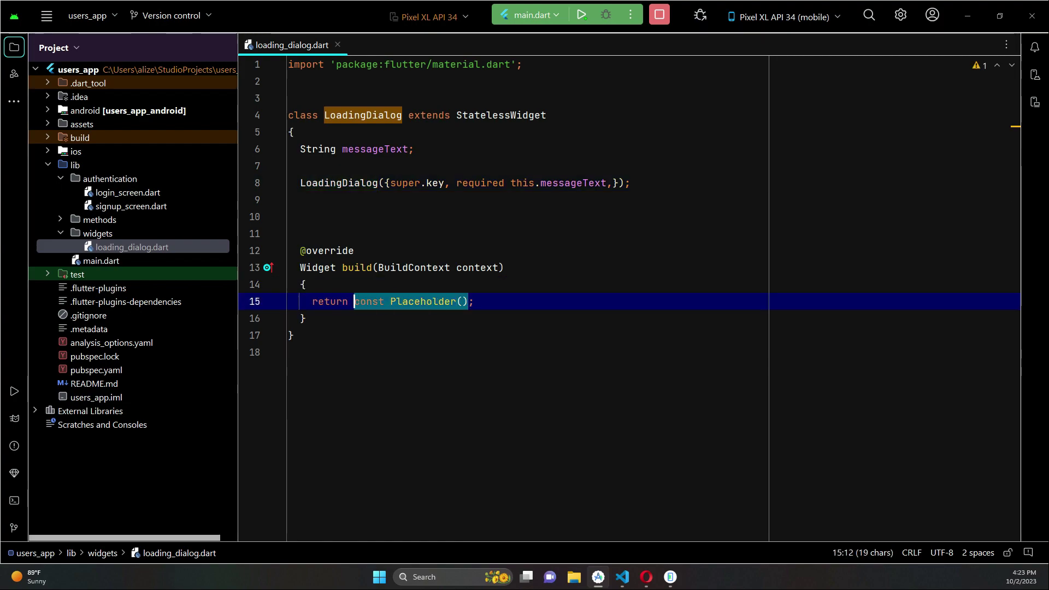
text(Dialog;)
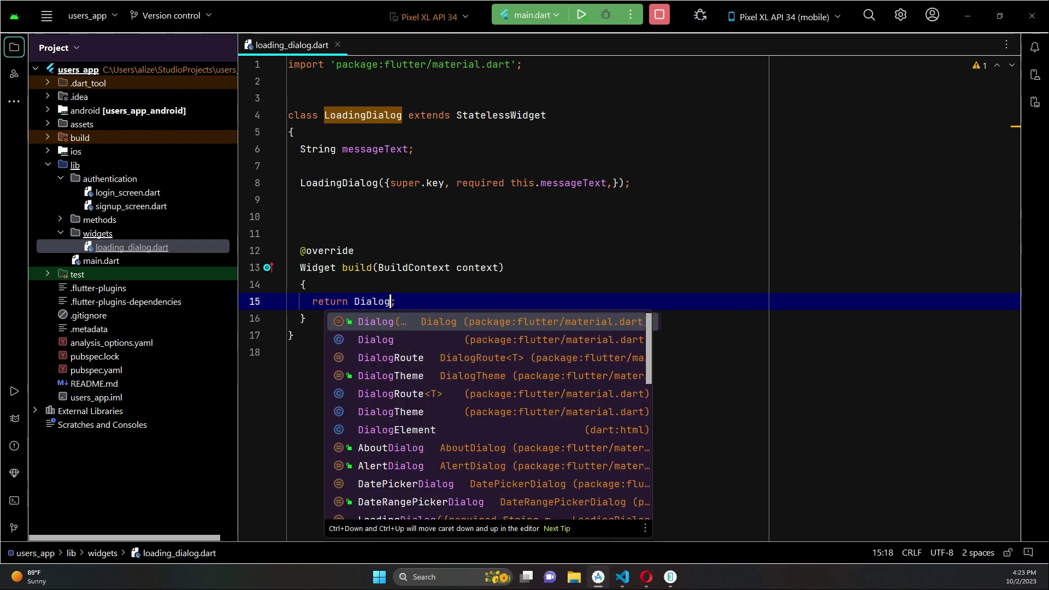
key(Return)
key(Return)
text(sh)
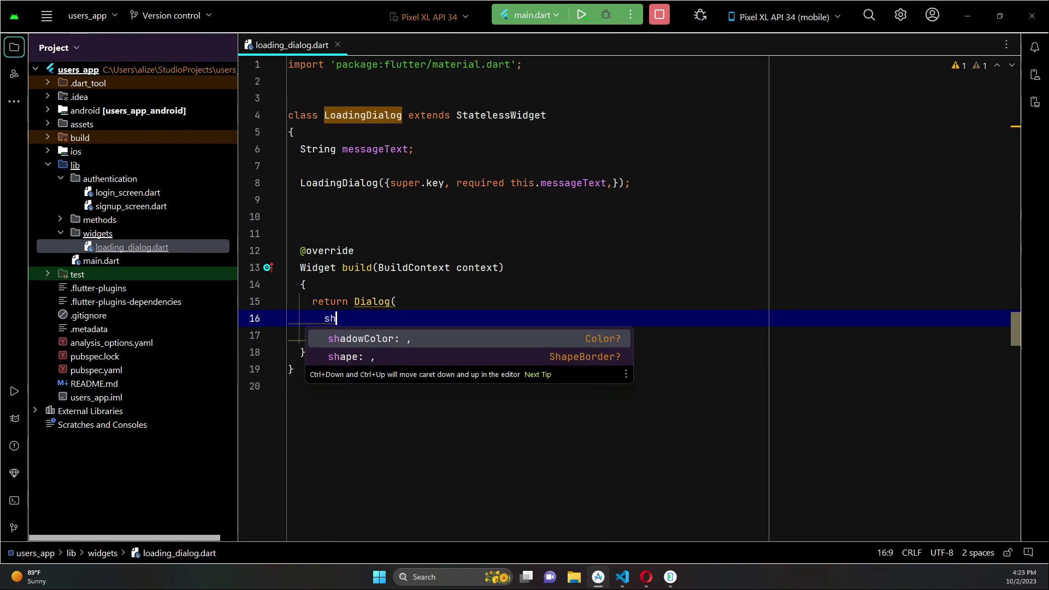
key(Down)
key(Return)
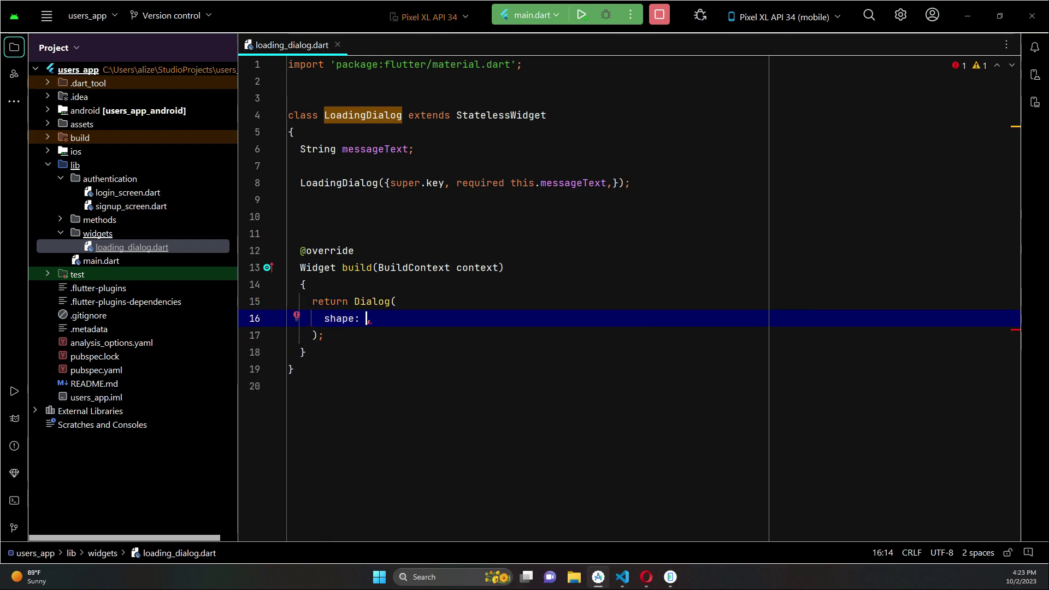
text(RoundR)
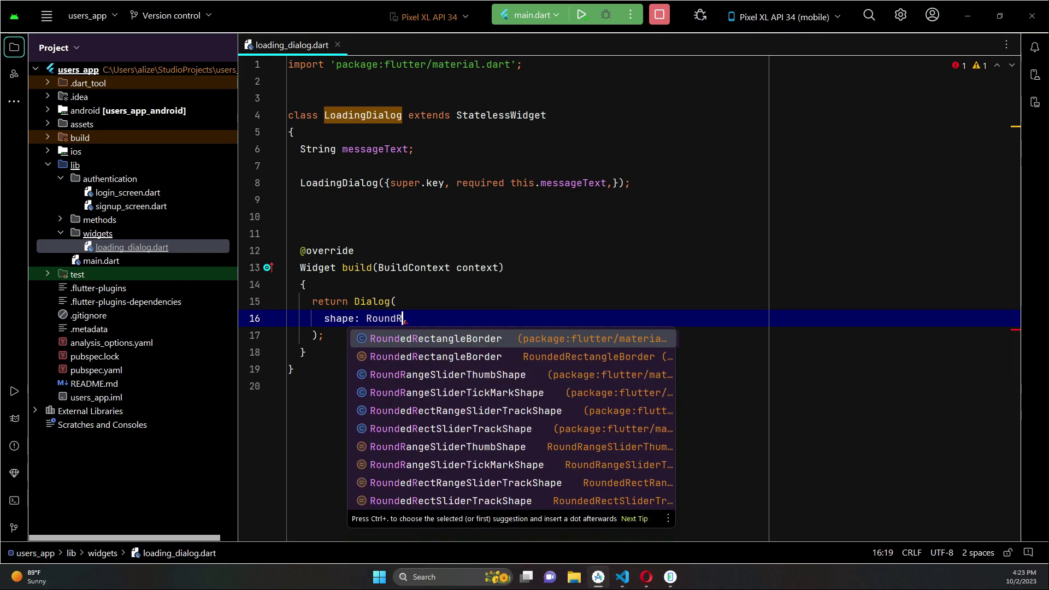
key(Return)
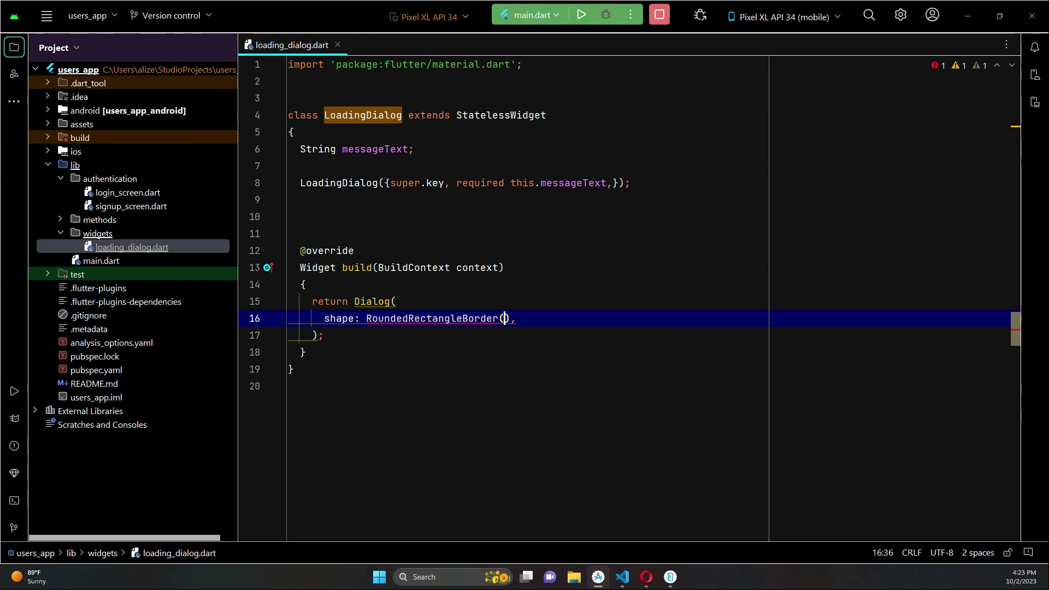
key(Return)
text(bo)
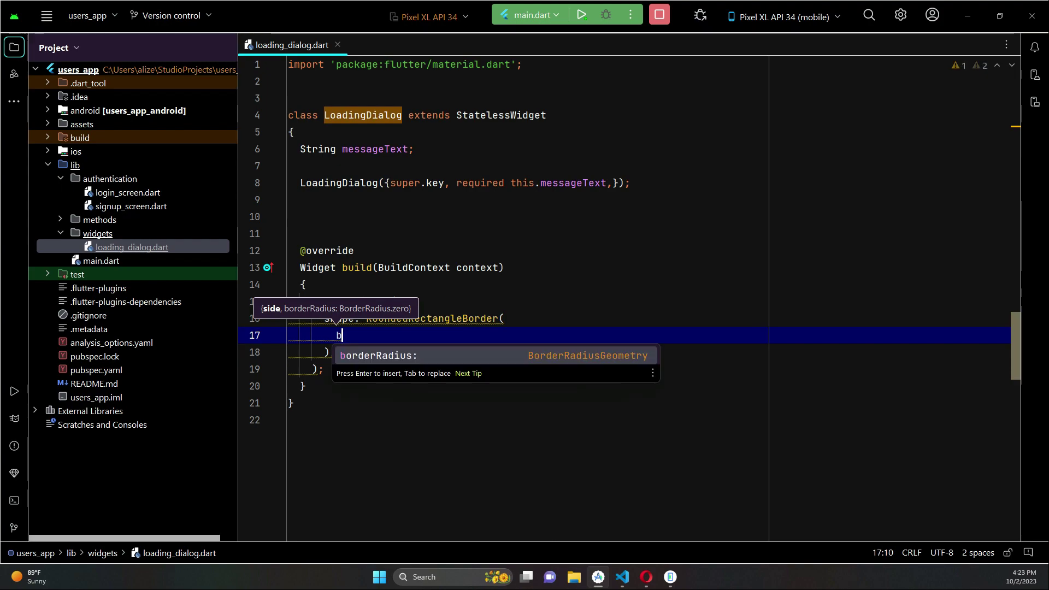
key(Return)
text(B)
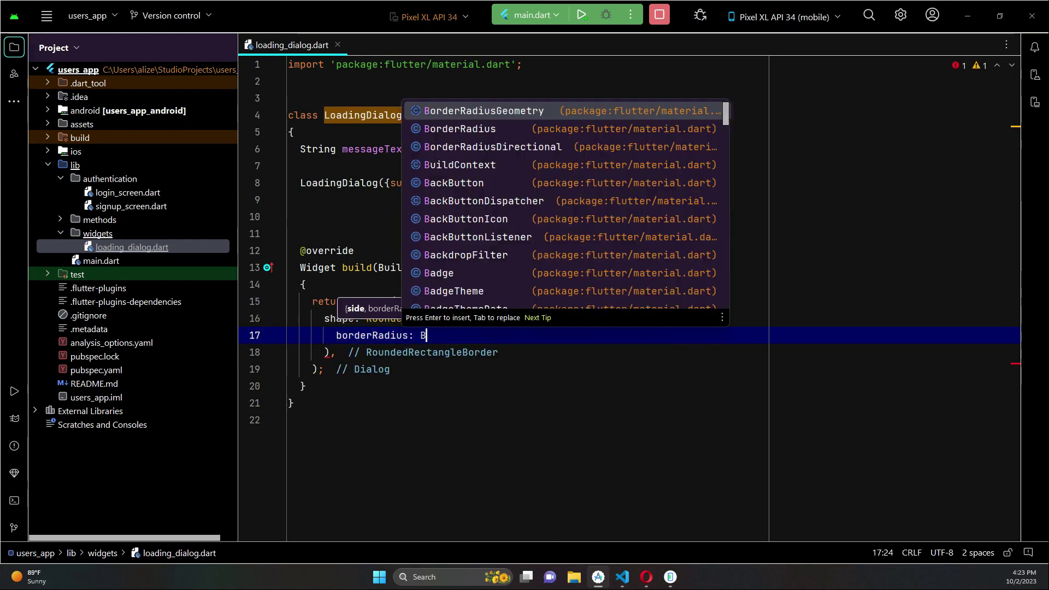
text(orderR)
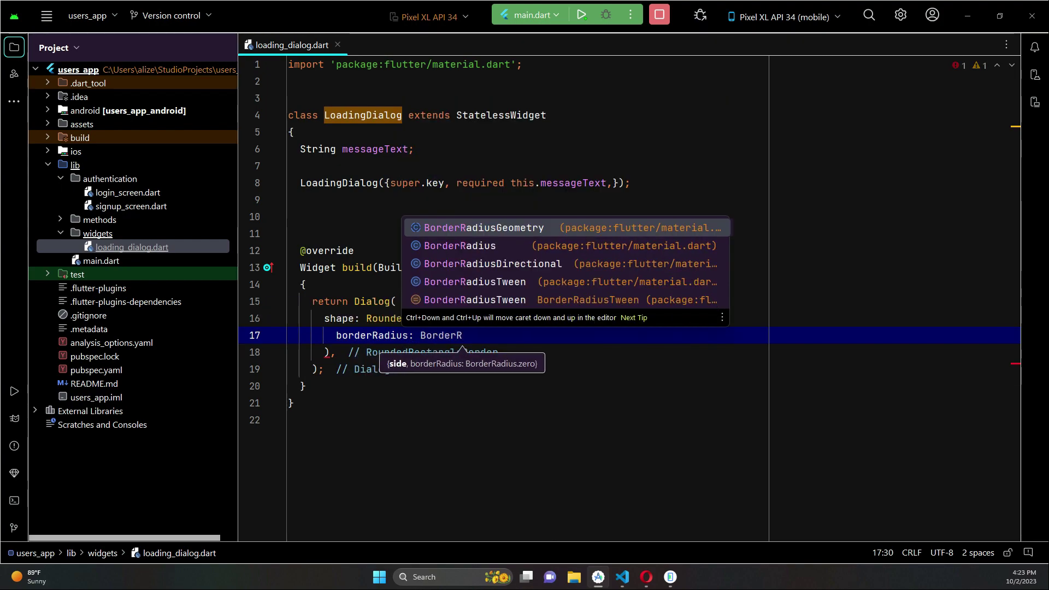
text(adius.c)
key(Return)
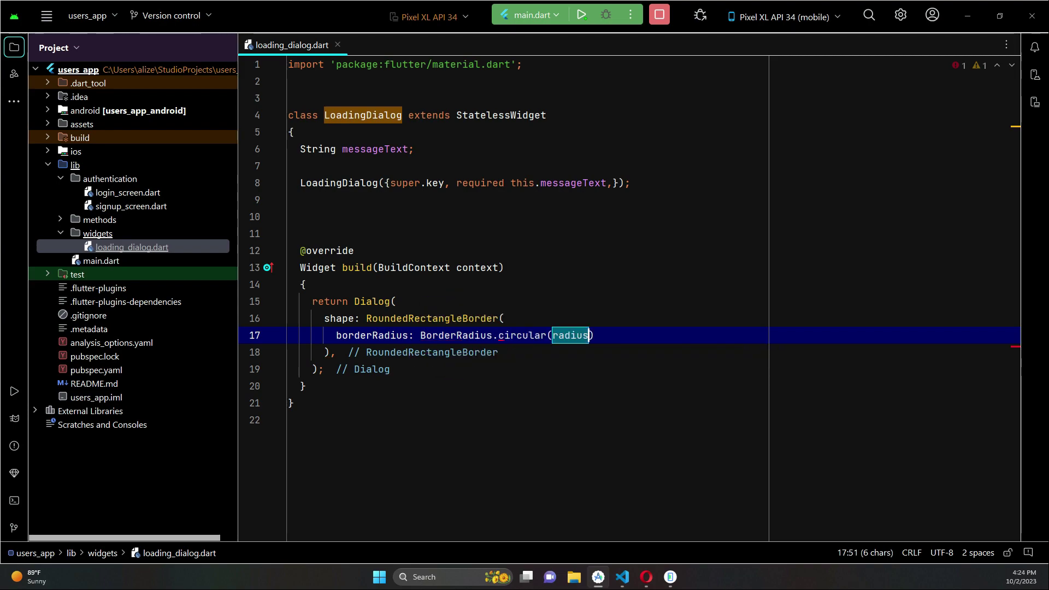
text(12)
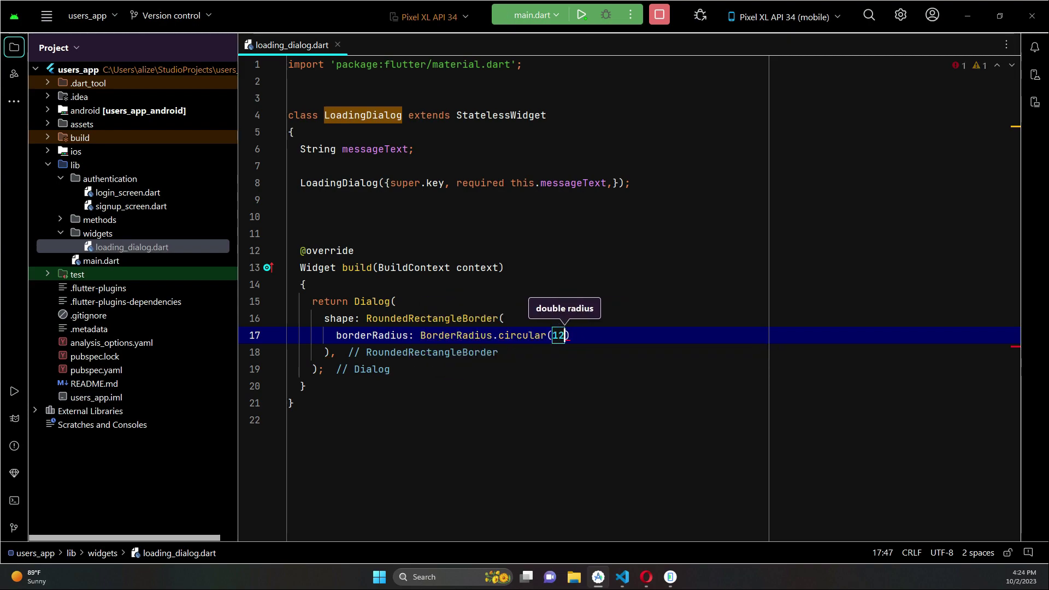
Add backgroundColor: Colors.black87 as a new Dialog property.
key(Right)
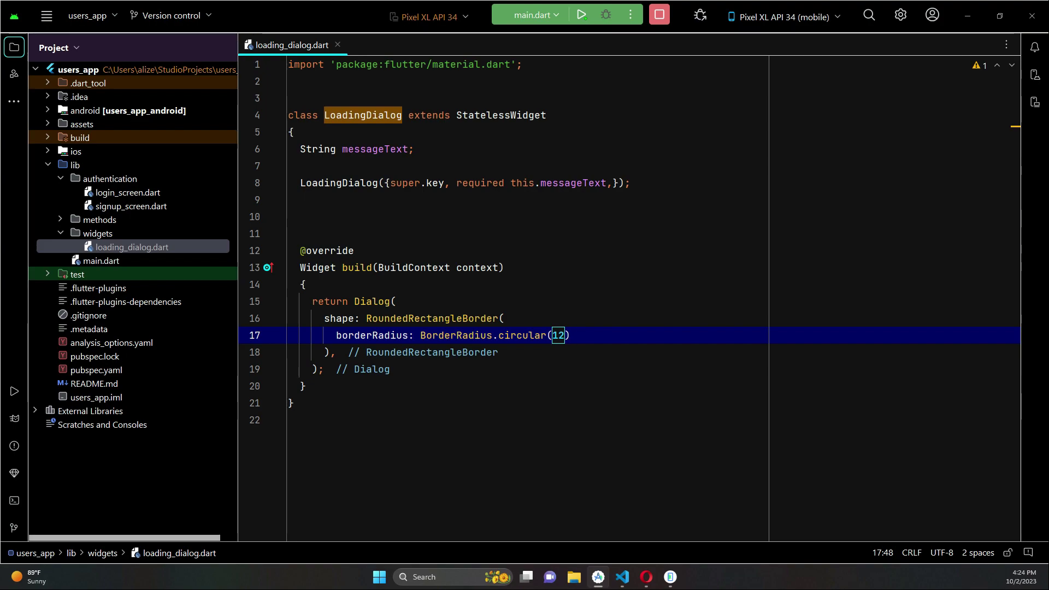
key(Down)
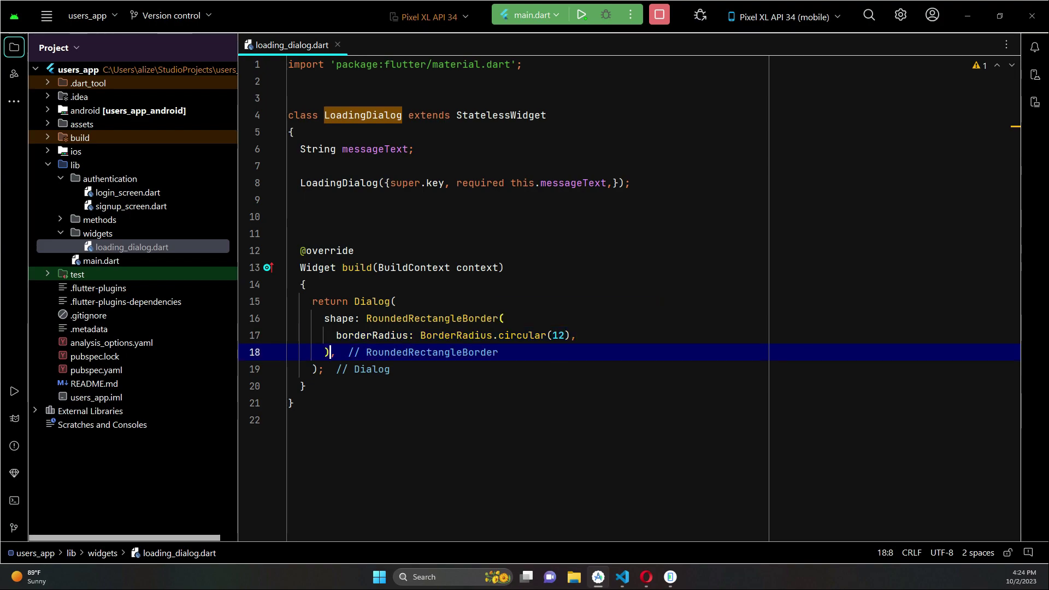
key(Return)
text(bac)
key(Return)
text(,)
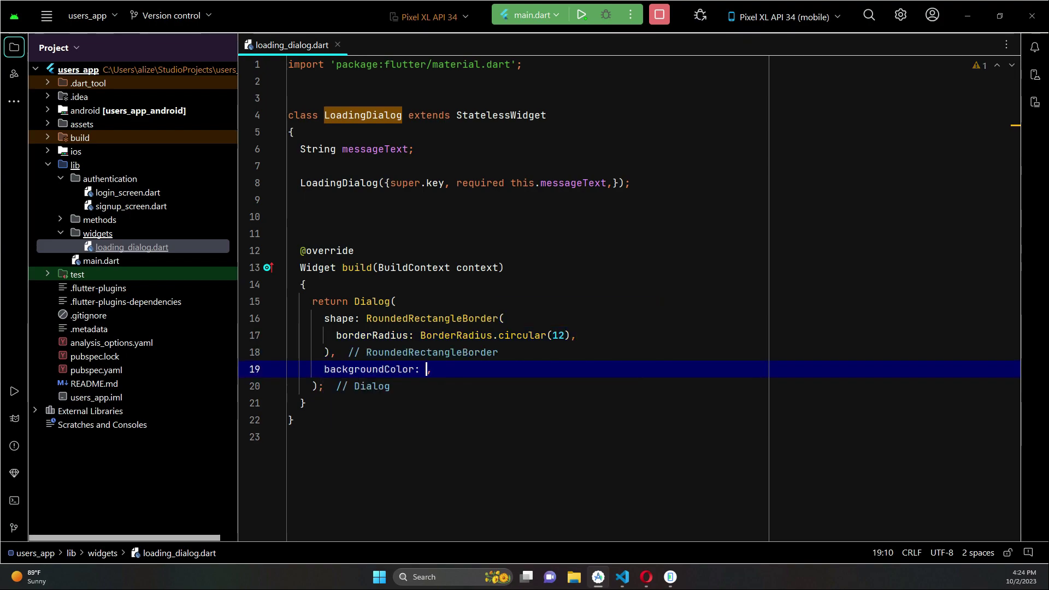
text(Colors)
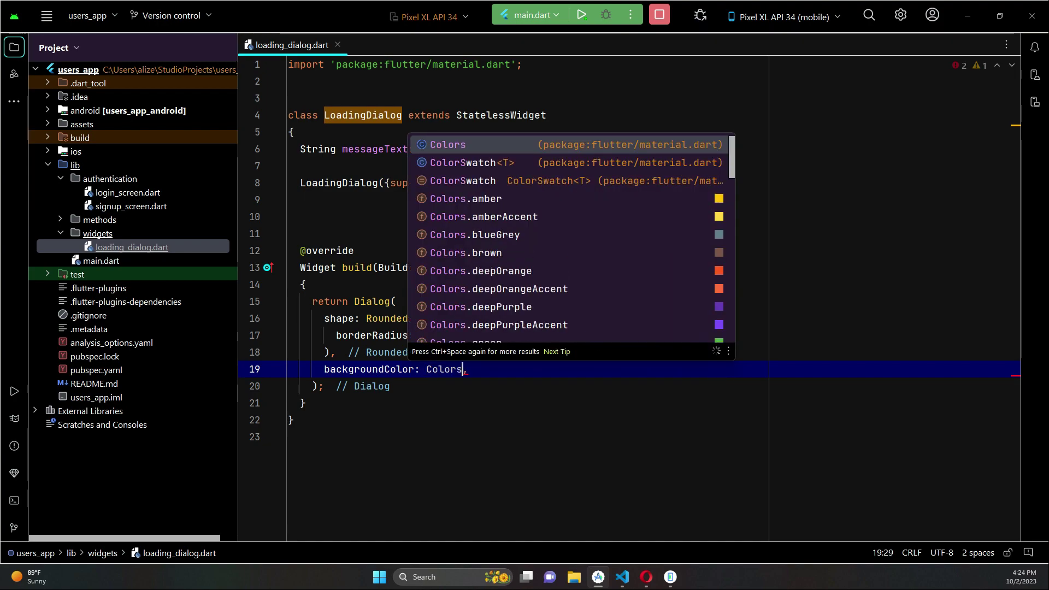
text(.b)
key(Up)
key(Up)
key(Up)
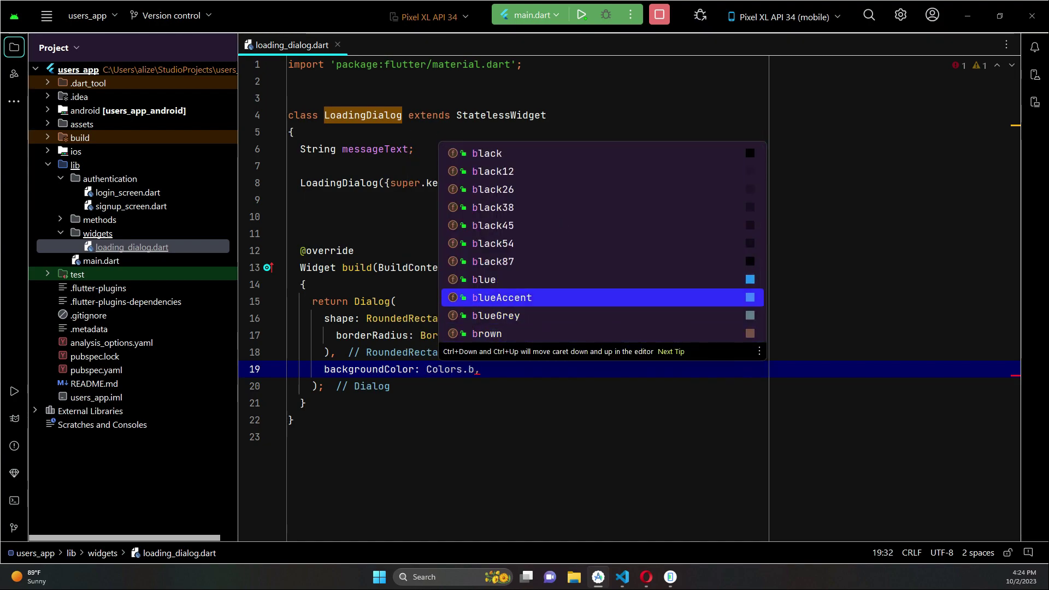
key(Up)
key(Up)
key(Return)
text(,)
key(Return)
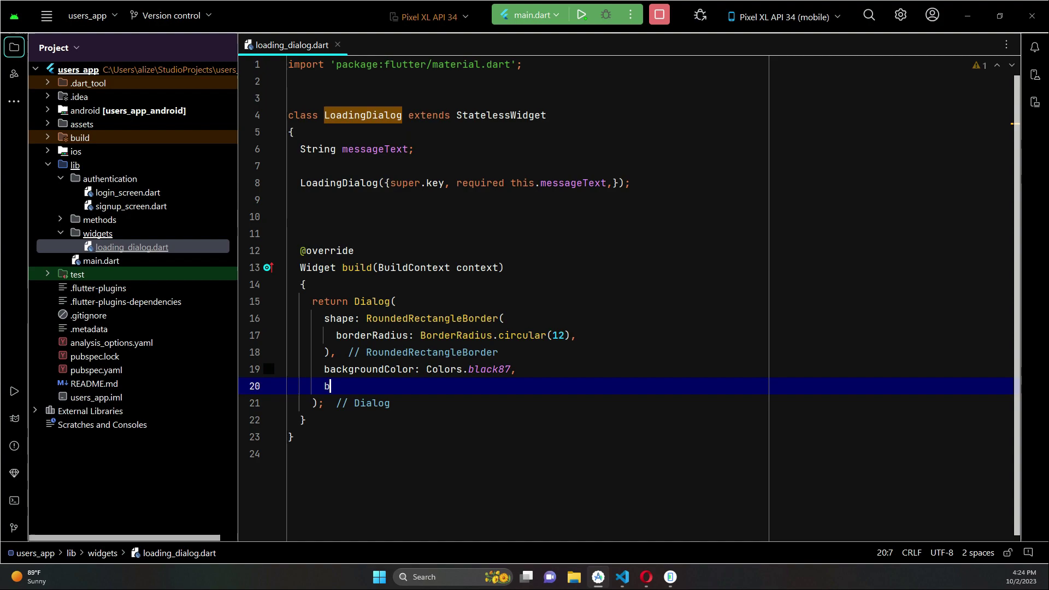
text(bo)
key(BackSpace)
key(BackSpace)
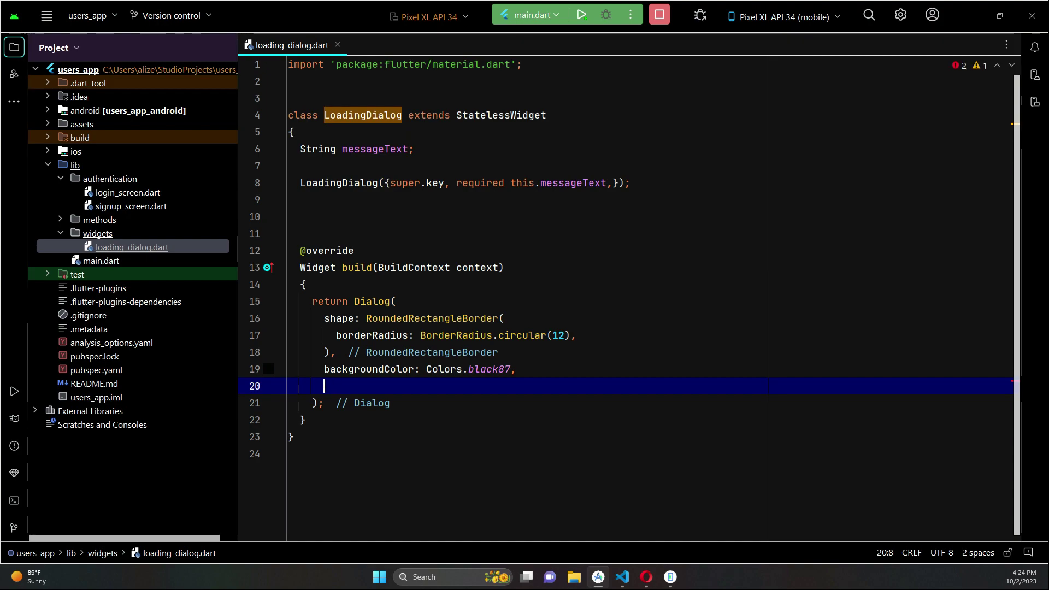
text(c)
Add a Container child to the Dialog with margin EdgeInsets.all(15).
key(Return)
text(child: Con)
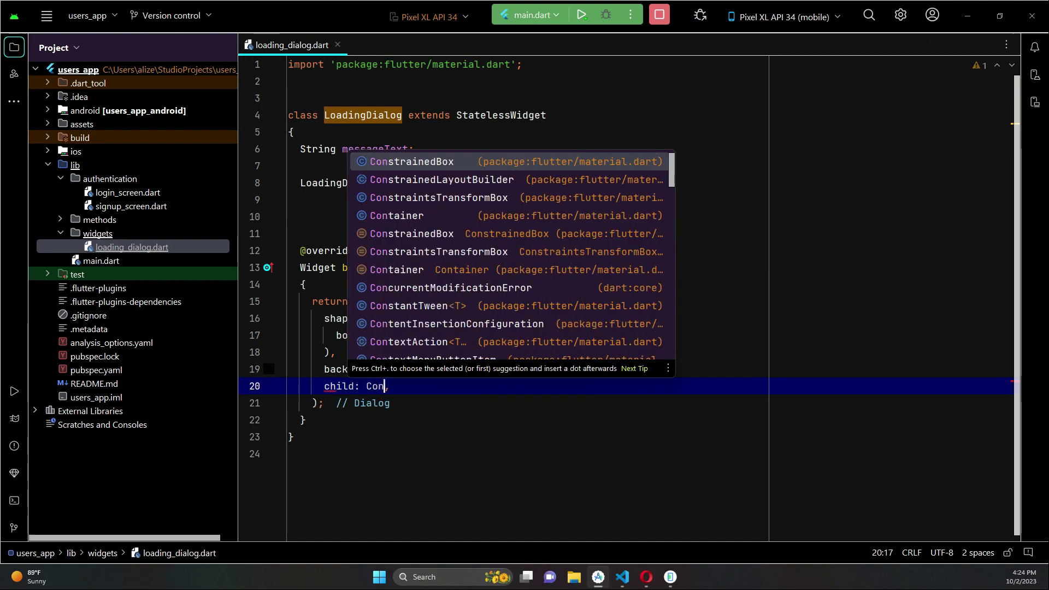
text(ta)
key(Return)
text(()
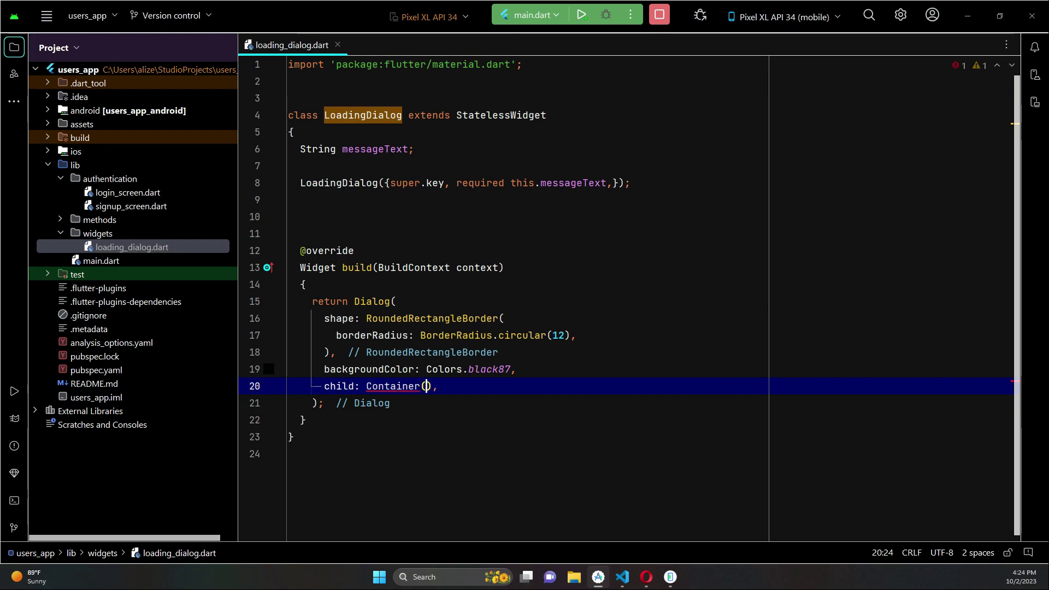
key(Return)
text(ma)
key(Return)
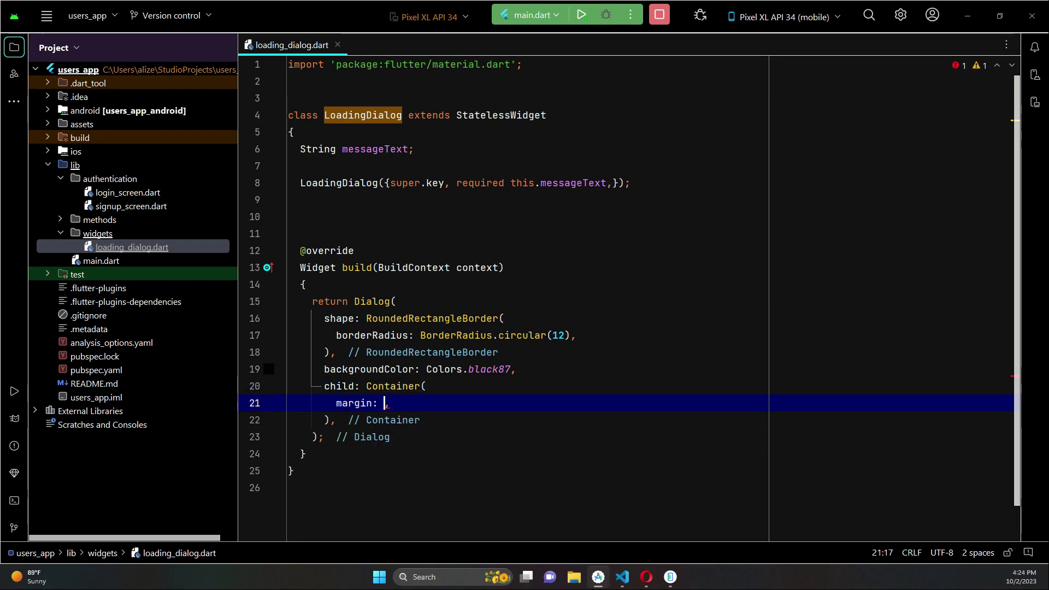
text(Edge)
key(Return)
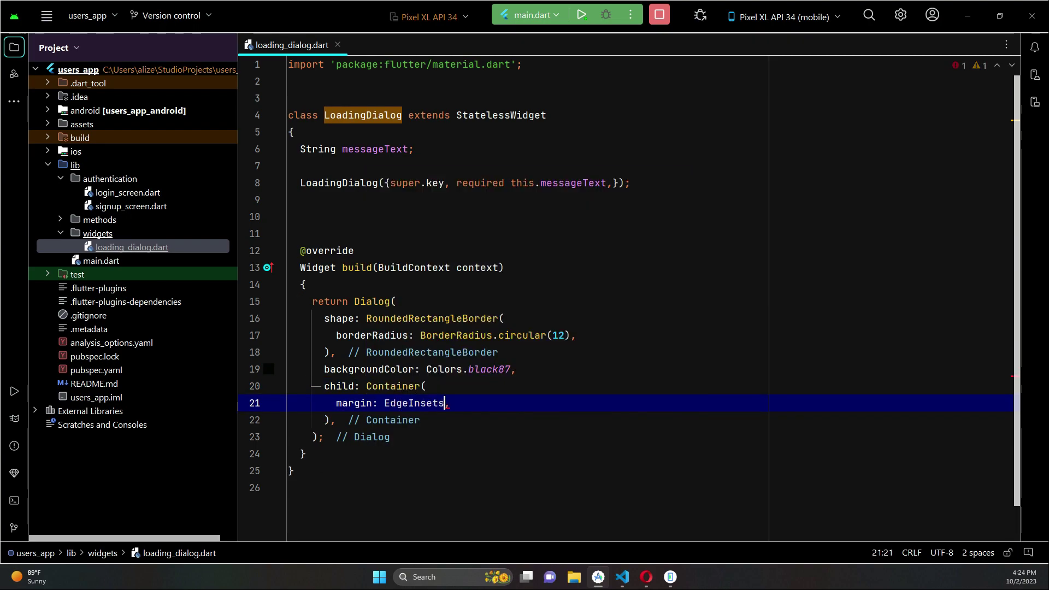
text(.a)
key(Return)
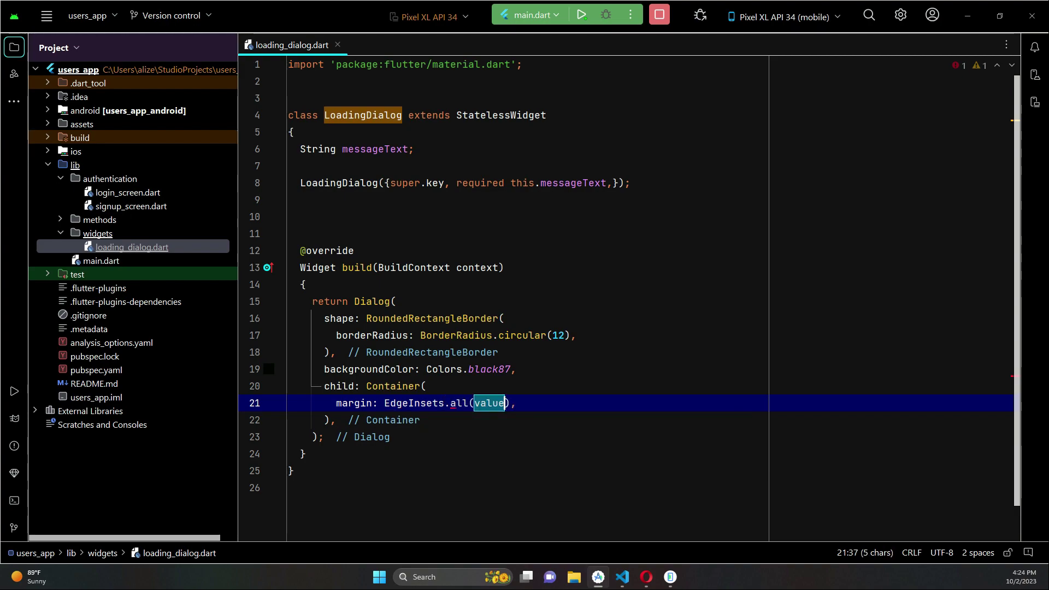
key(BackSpace)
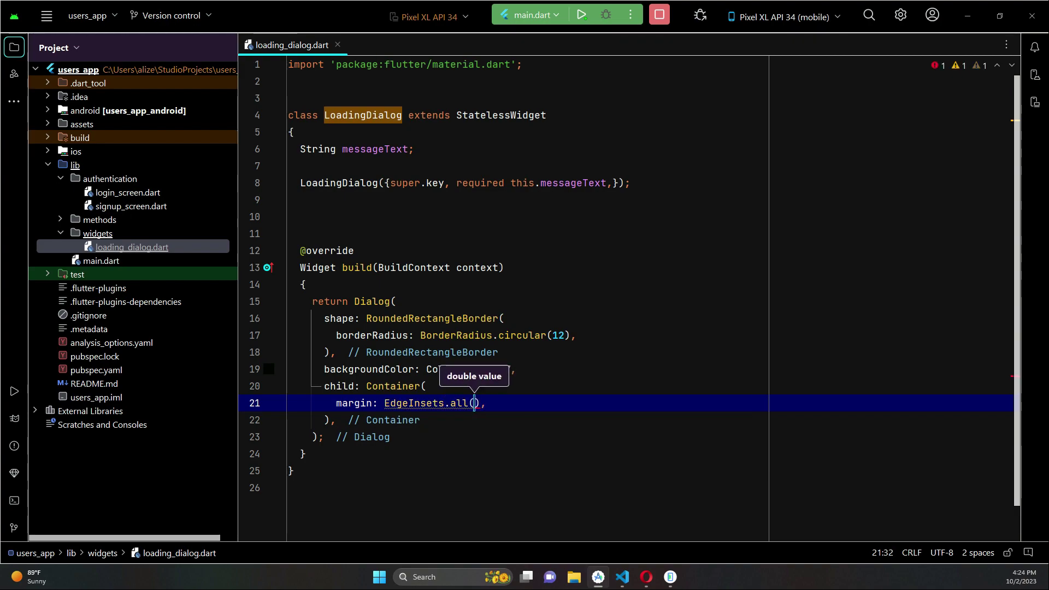
text(15)
key(End)
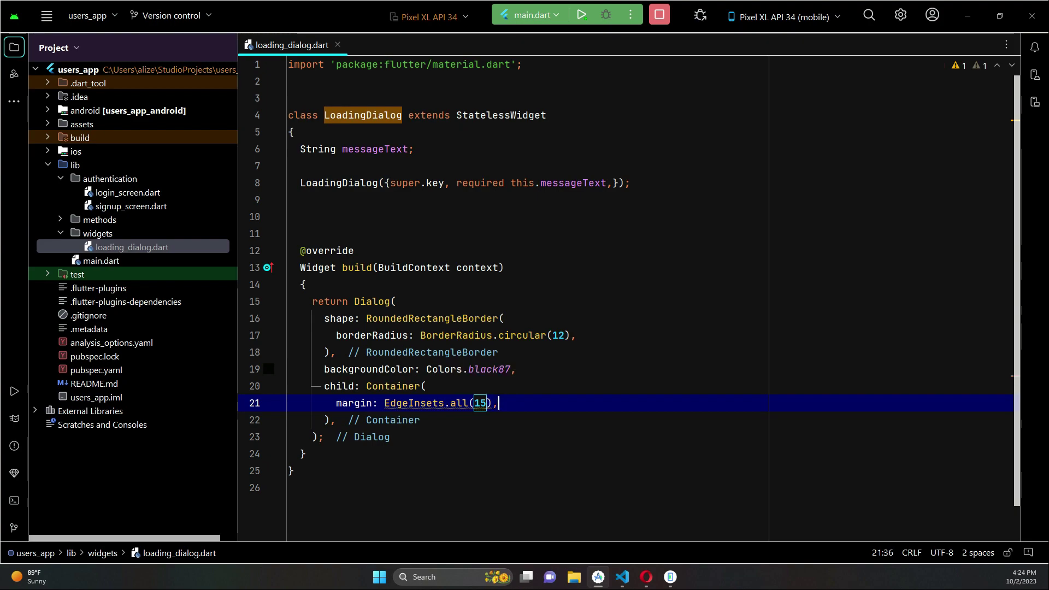
Make the margin const and set the Container's width to double.infinity.
click(378, 403)
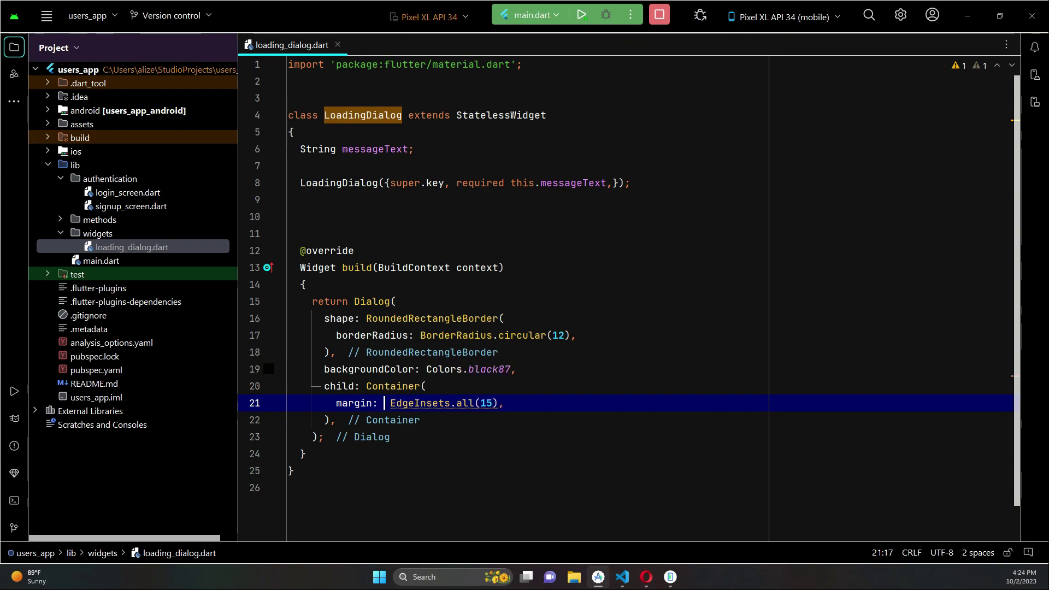
text(const)
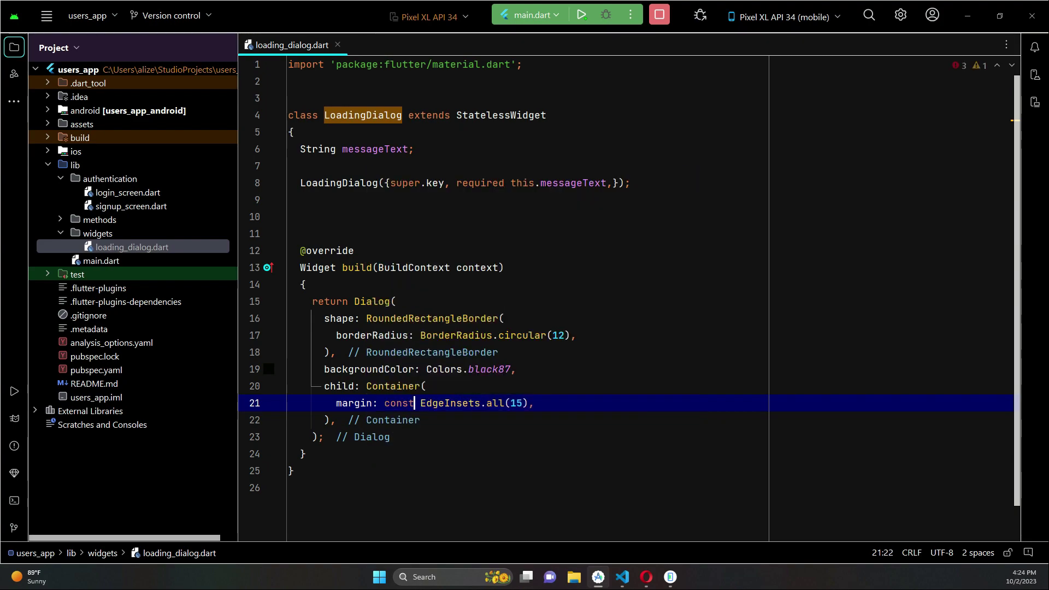
key(End)
key(Return)
text(w)
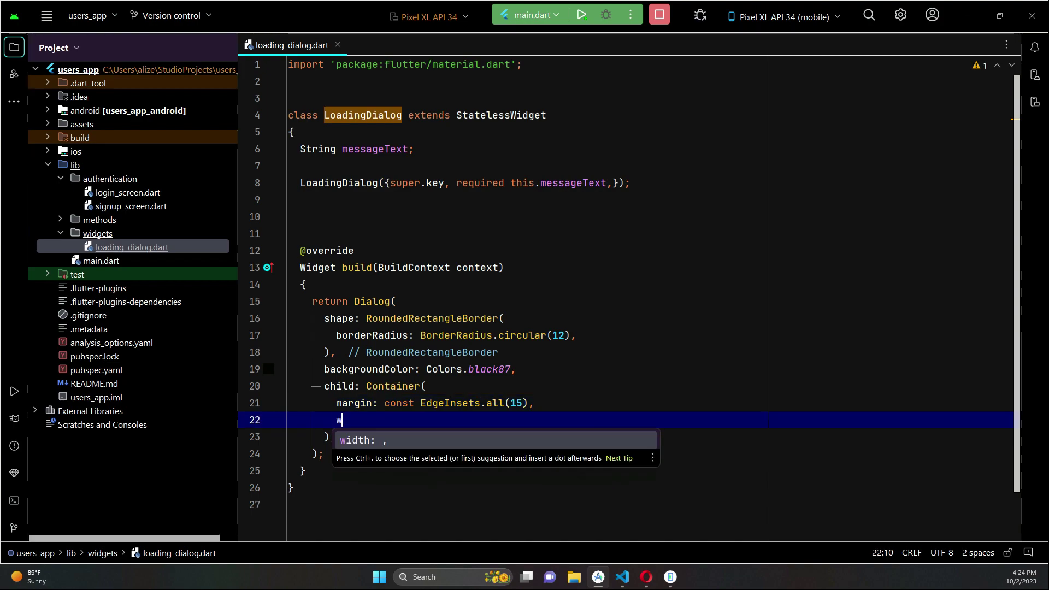
key(Return)
text(dou)
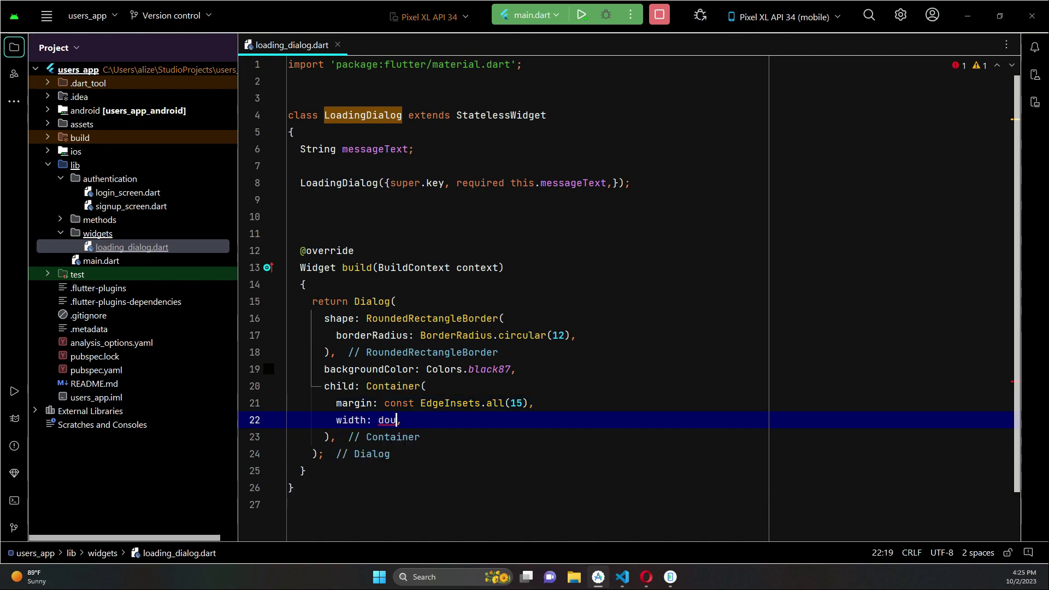
text(ble.i)
key(Return)
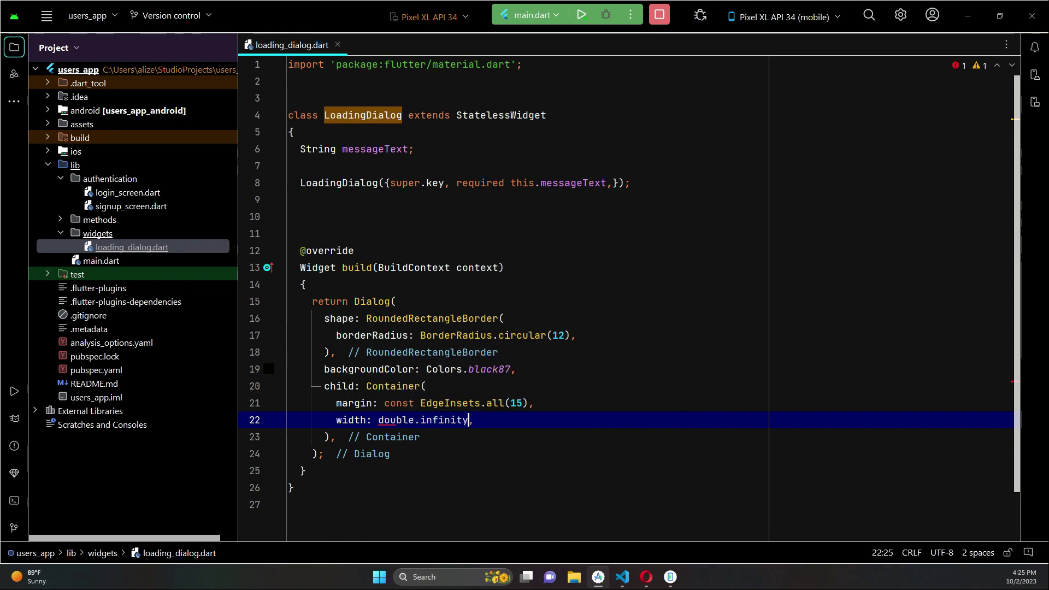
key(End)
key(Return)
text(de)
Give the Container a BoxDecoration with color Colors.black87.
key(Return)
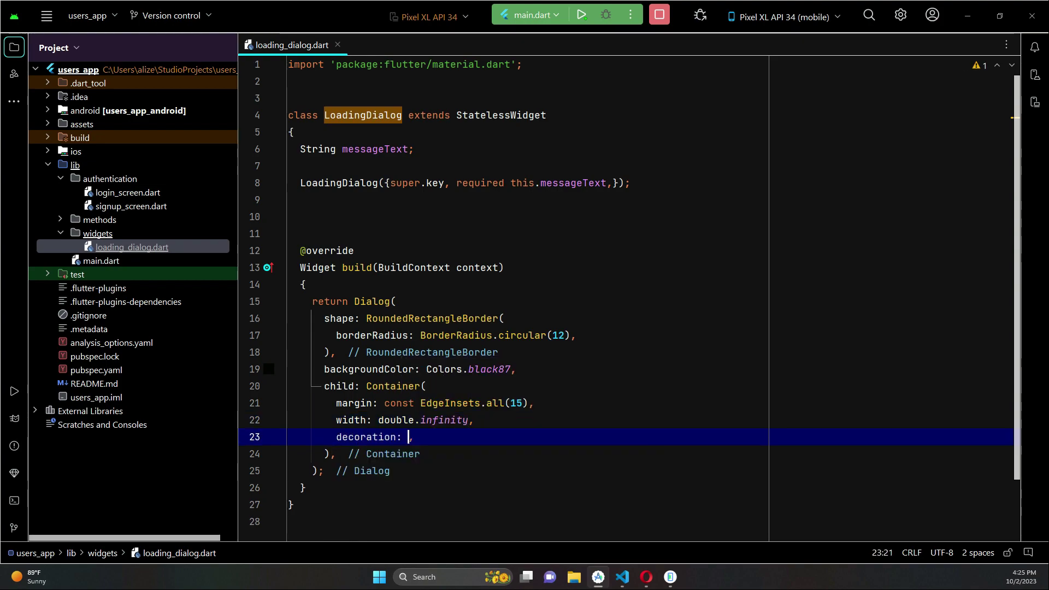
text(BoxD)
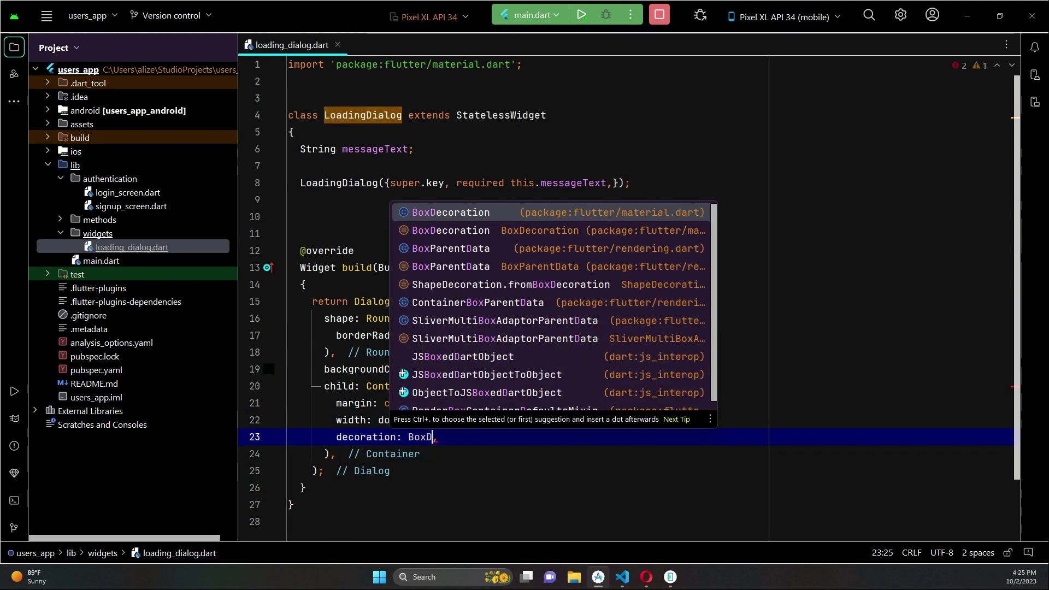
key(Return)
text(()
key(Return)
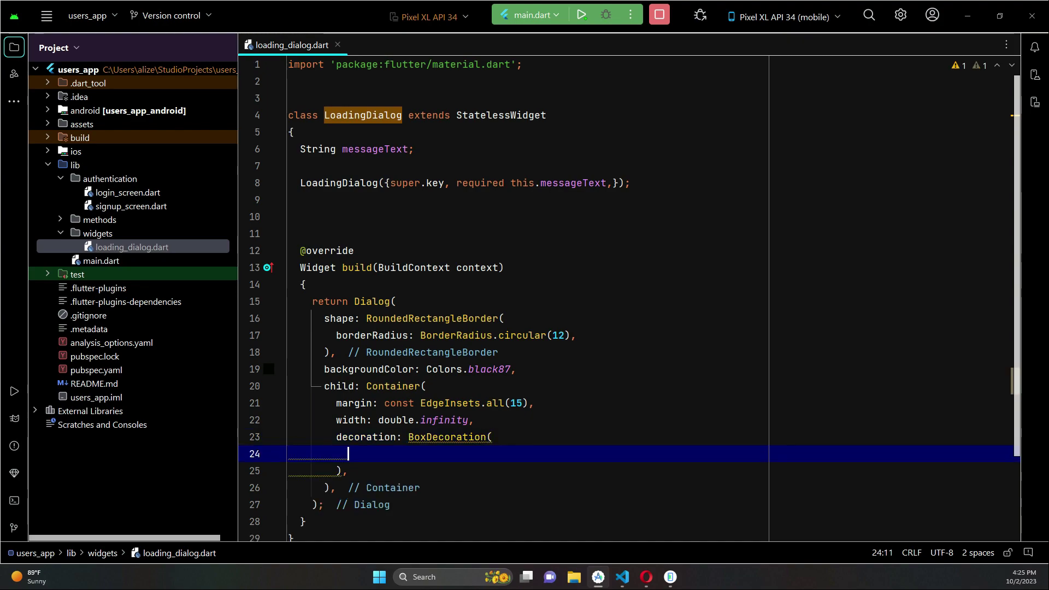
text(co)
key(Return)
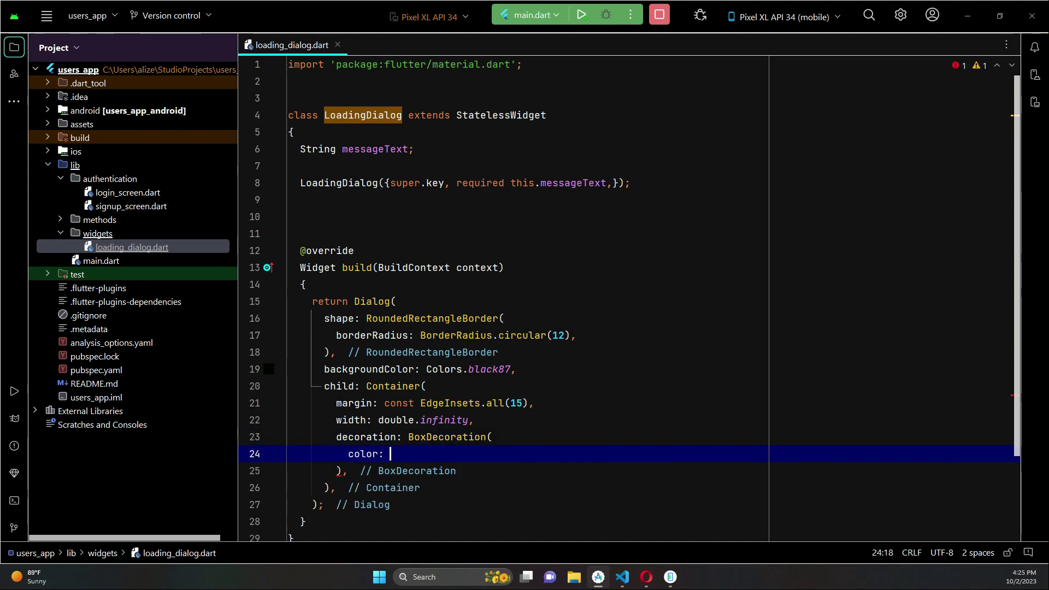
text(Color)
key(Return)
text(.b)
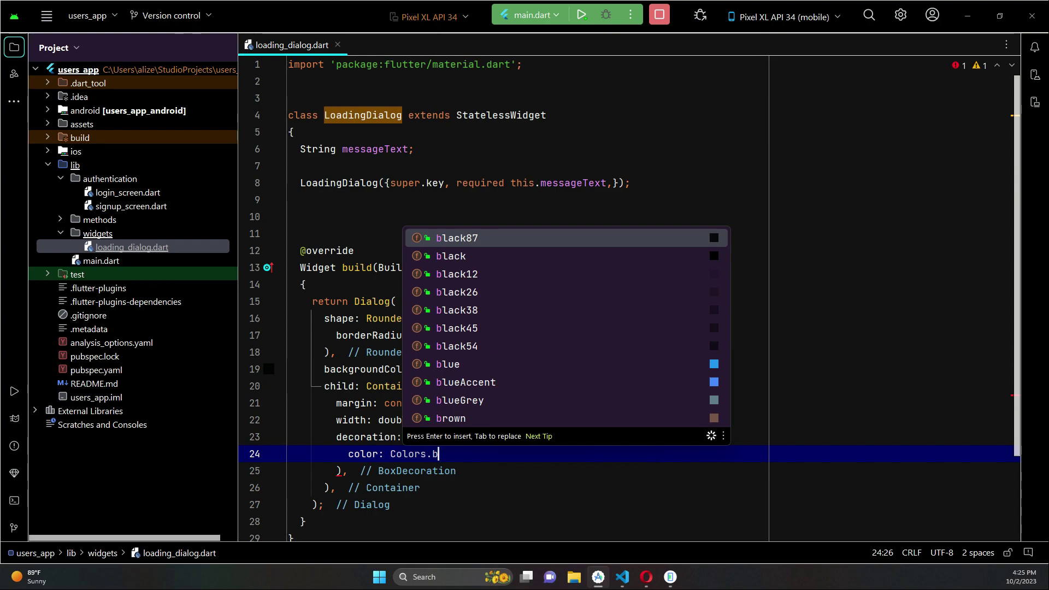
key(Return)
key(Down)
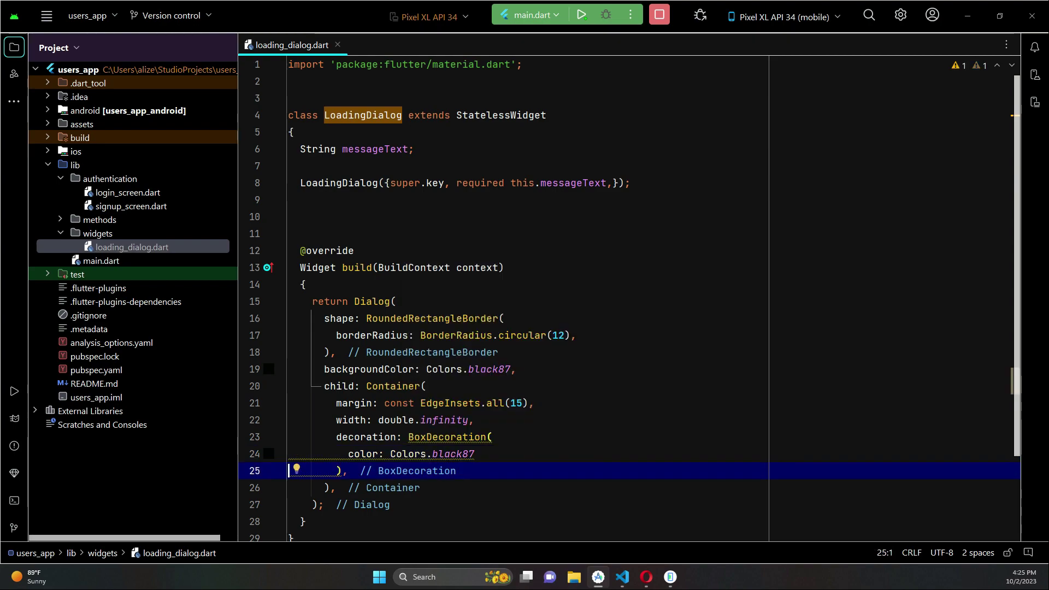
Copy the Dialog's borderRadius line into the BoxDecoration and change the radius to 5.
drag(336, 335, 578, 336)
key(ctrl+c)
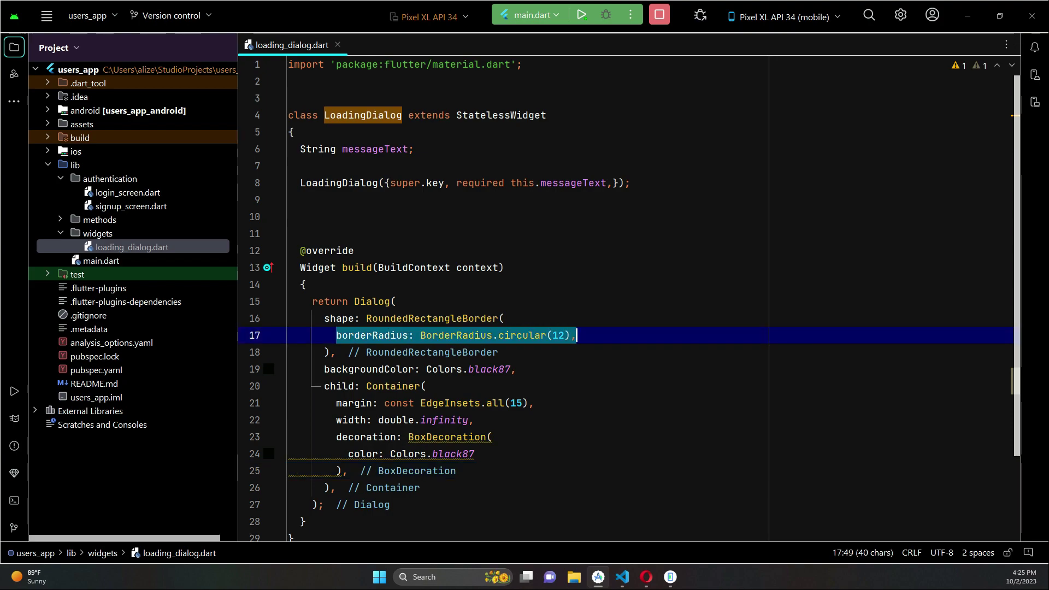
scroll(525, 296, down, 2)
click(482, 347)
text(,)
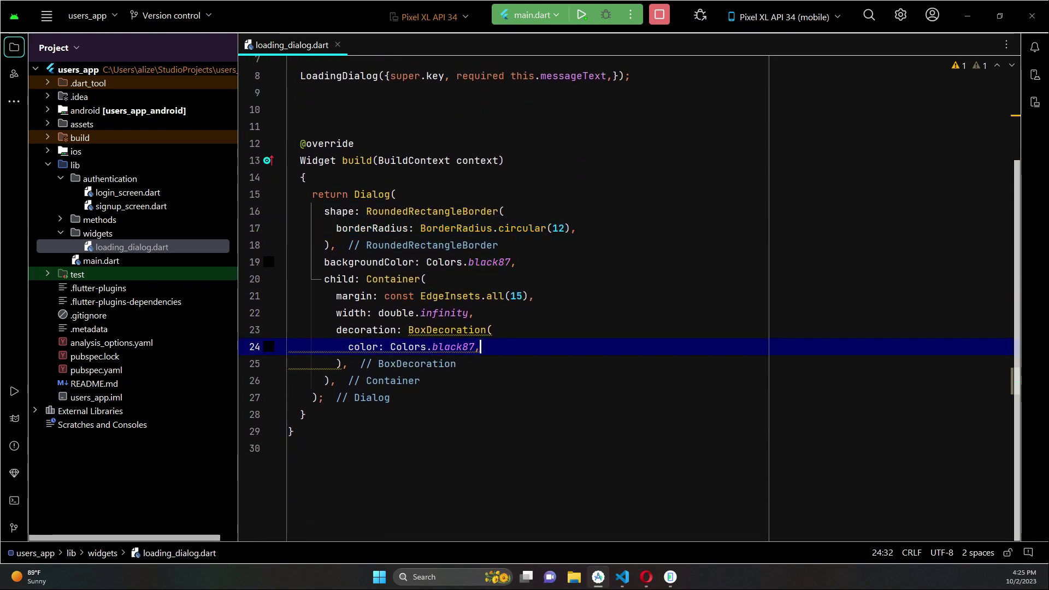
key(Return)
key(ctrl+v)
double_click(570, 363)
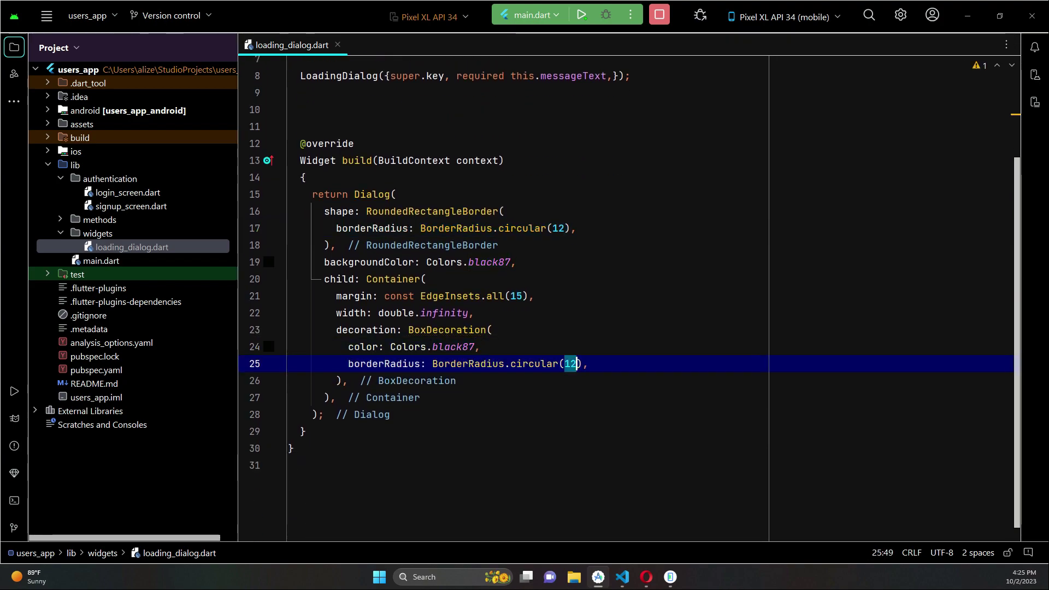
text(5)
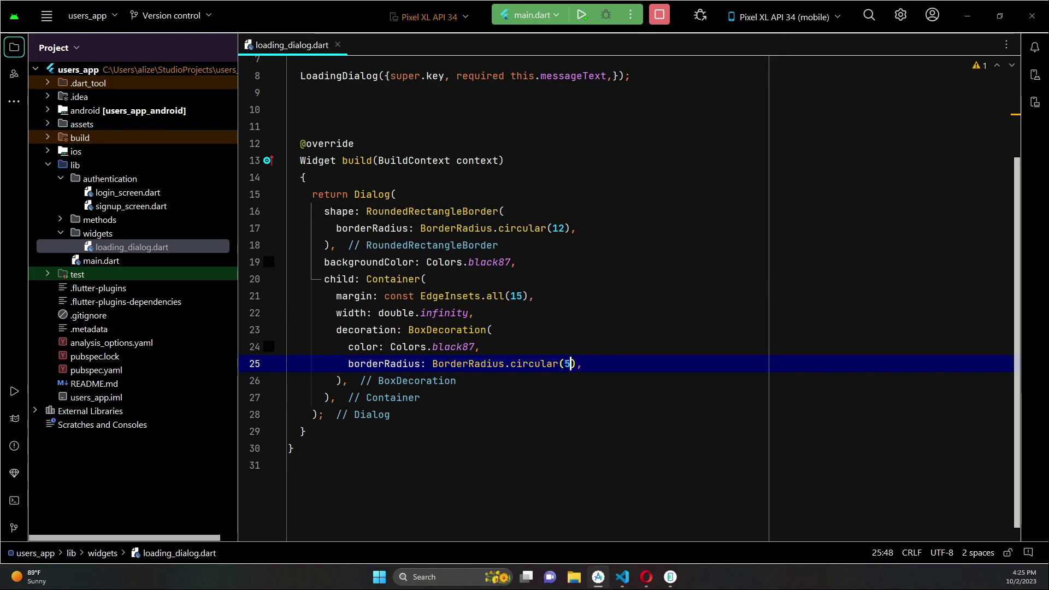
key(Up)
key(Up)
key(Down)
key(Down)
key(Down)
key(Return)
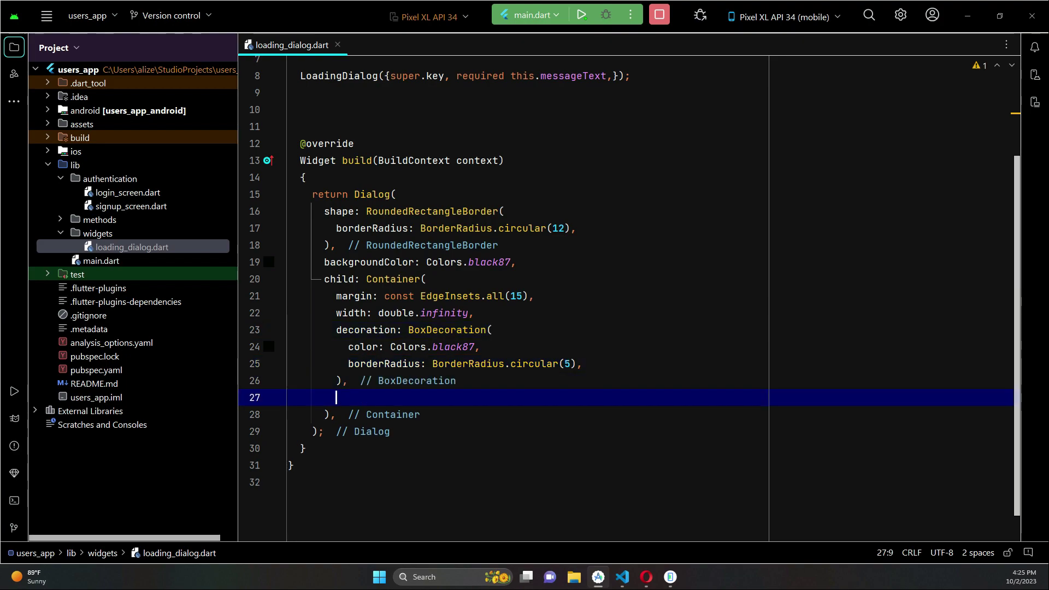
text(ch)
Set the Container's child to Padding(padding: EdgeInsets.all(16)) holding an empty Row.
key(Return)
text(Pa)
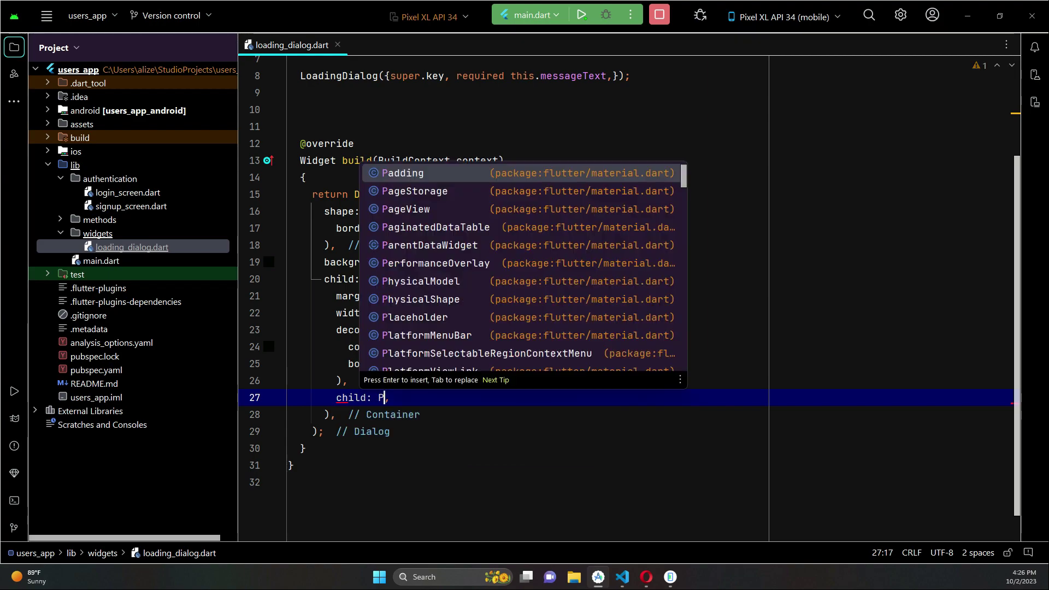
text(dd)
key(Return)
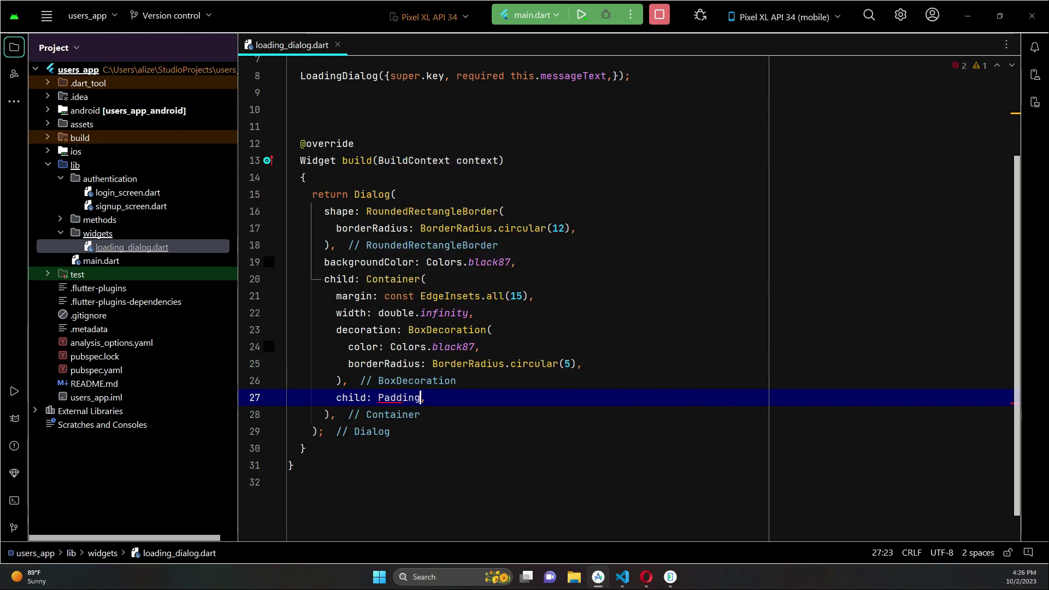
text(()
key(Return)
text(pa)
key(Return)
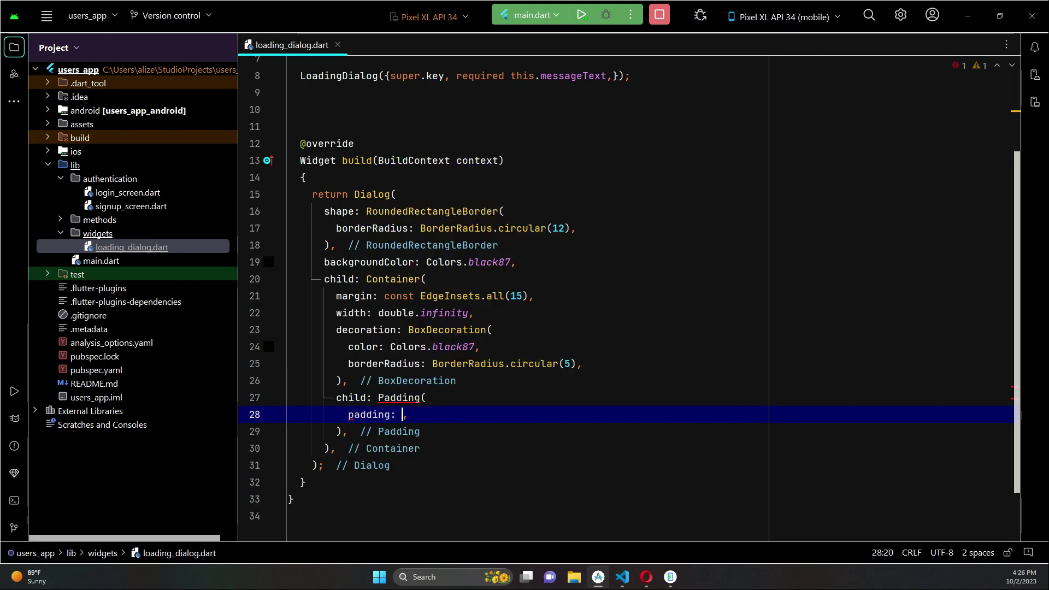
text(EdgeInsets.all(16),)
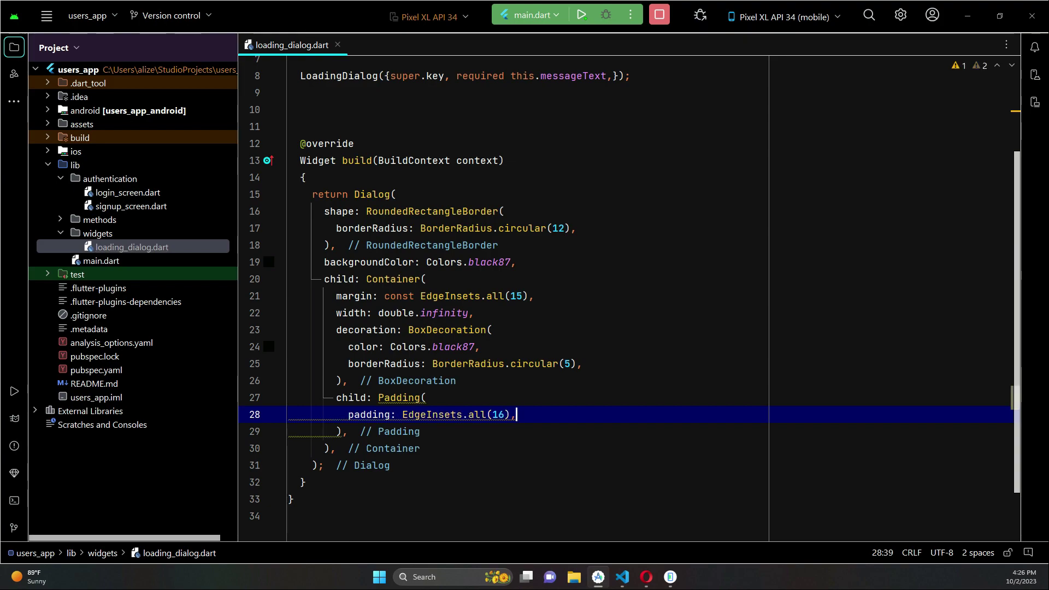
key(Return)
text(chi)
key(Return)
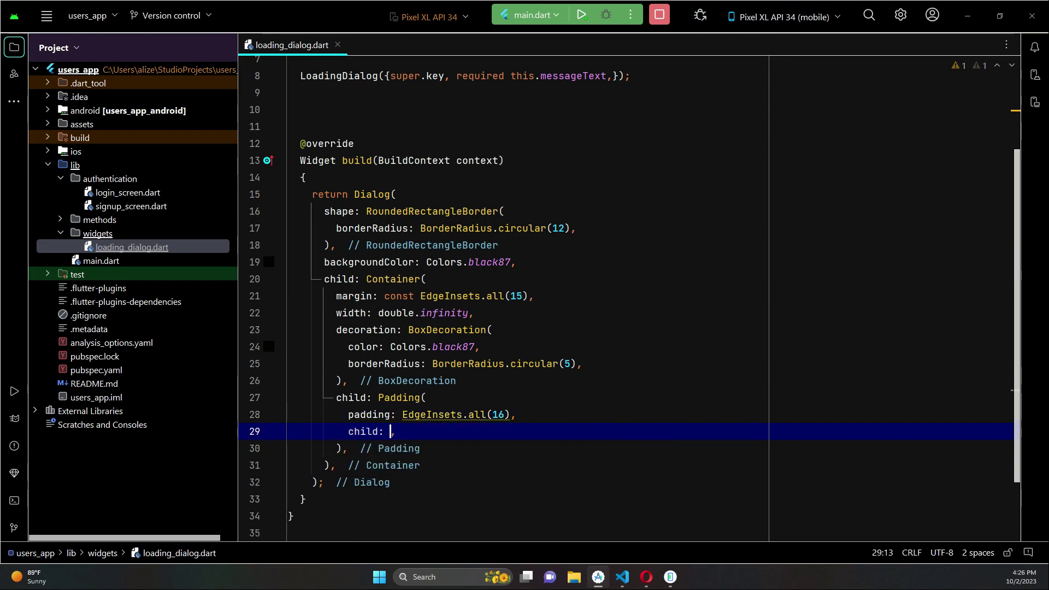
text(Row)
key(Escape)
text(()
key(Return)
click(396, 415)
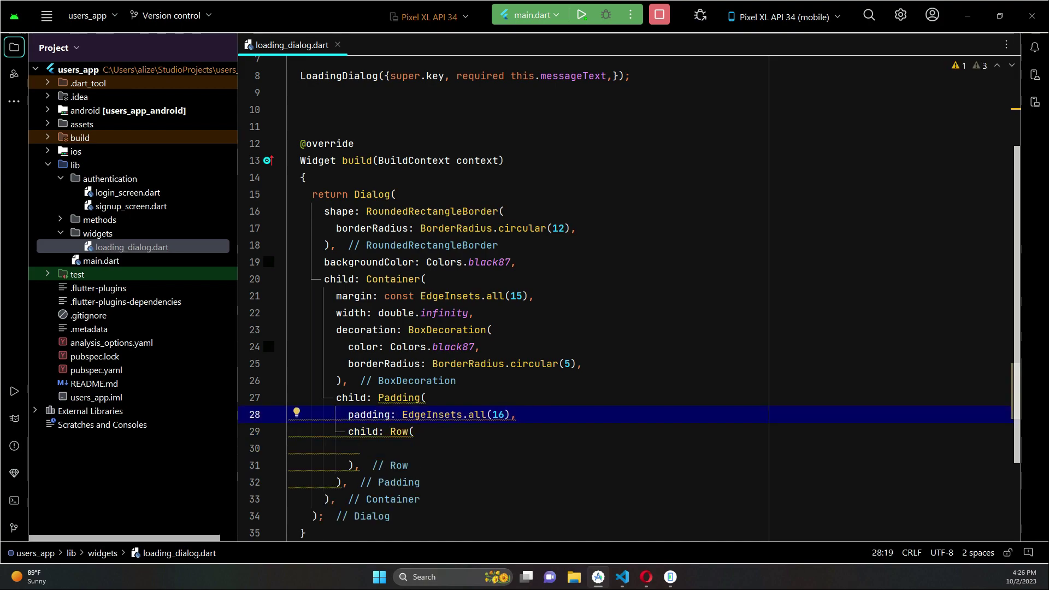
text(const)
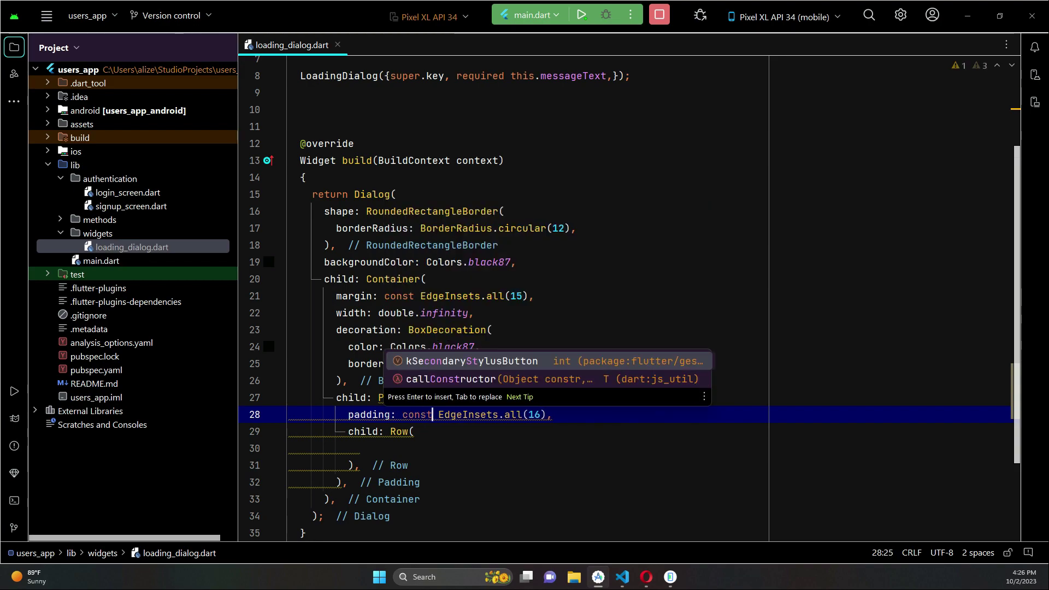
Give the Row a children list starting with a const SizedBox(width: 5).
click(360, 448)
text(ch)
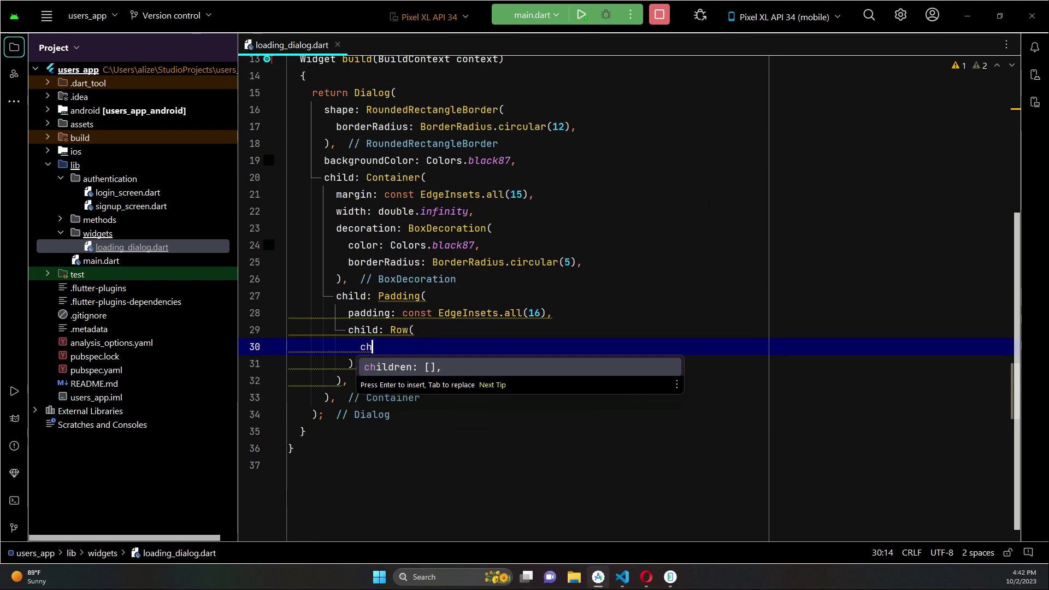
key(Return)
key(Return)
key(Return)
key(Up)
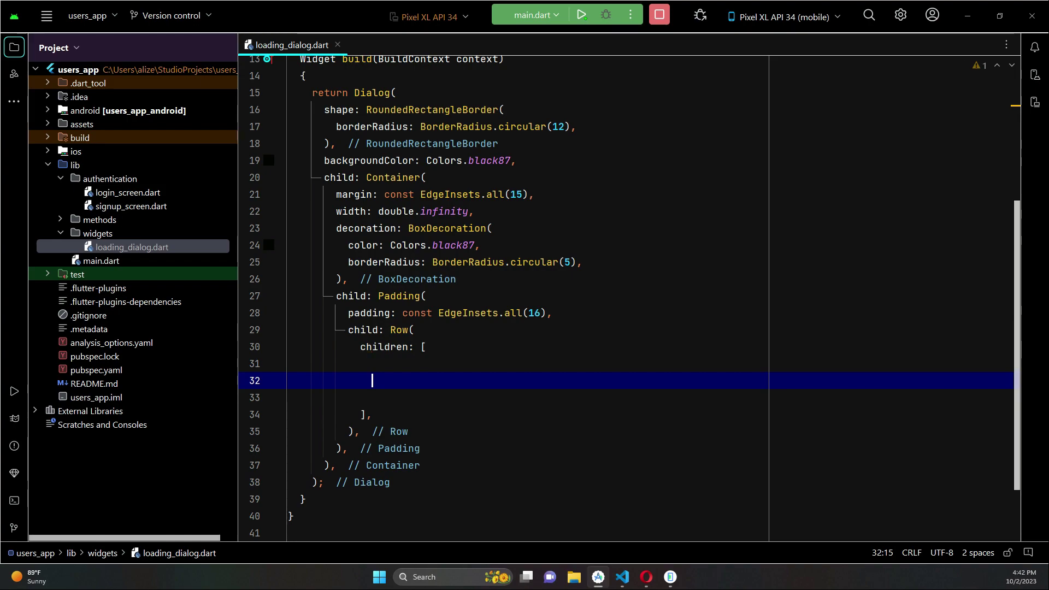
text(SizedBox(width: 5,),)
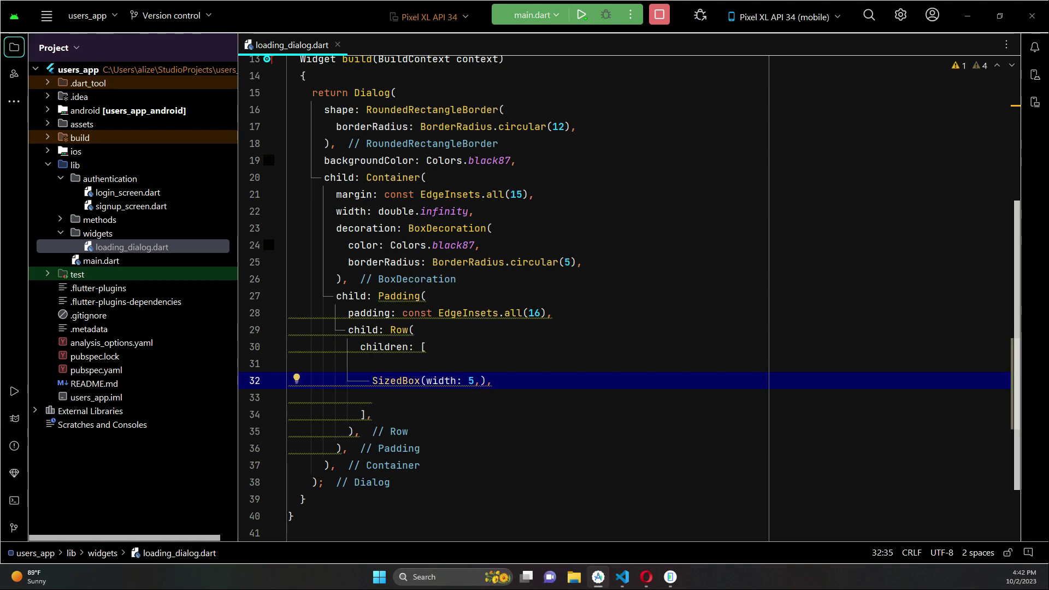
key(Home)
key(Left)
text(const)
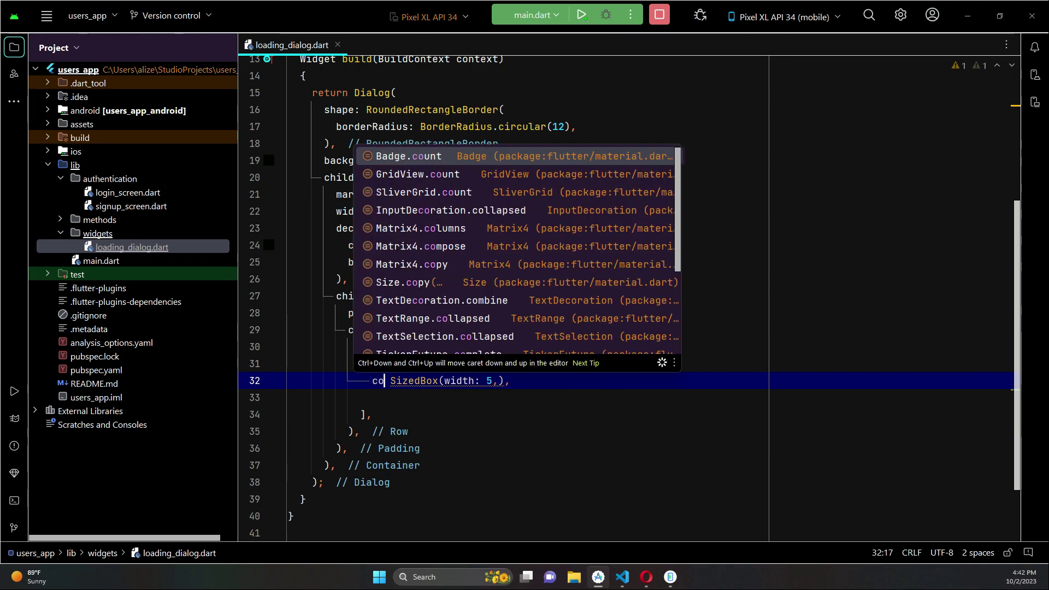
key(Escape)
key(End)
key(Return)
key(Return)
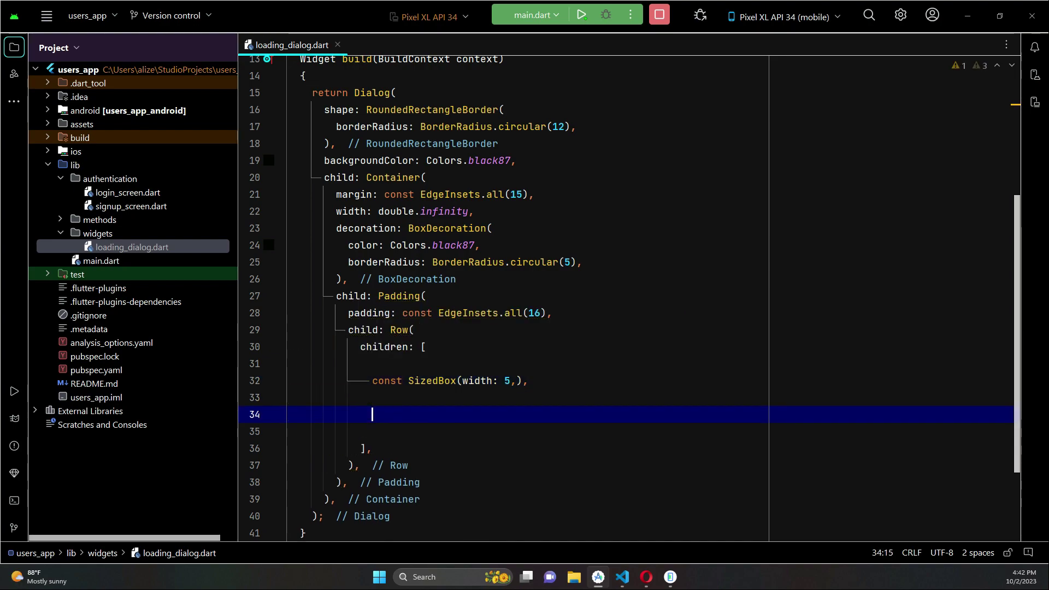
text(c)
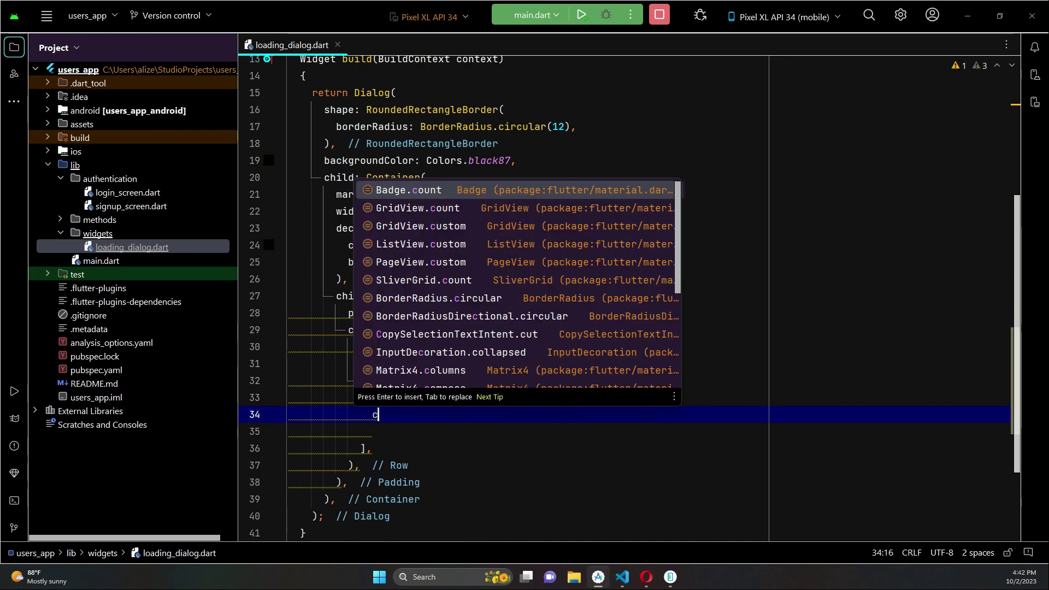
Add a CircularProgressIndicator child with a valueColor argument on its own line.
key(BackSpace)
text(Circul)
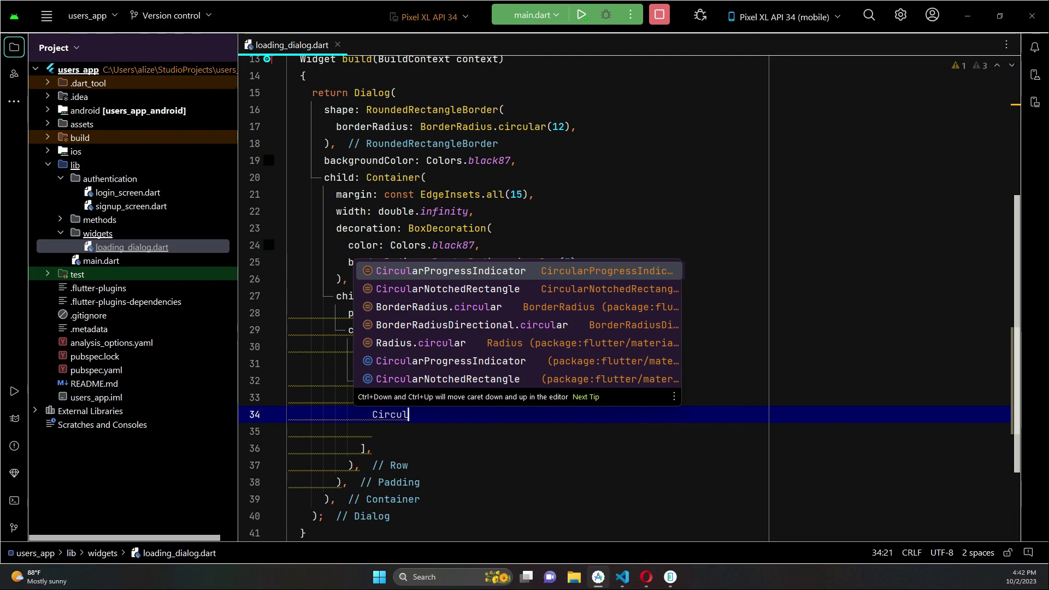
key(Return)
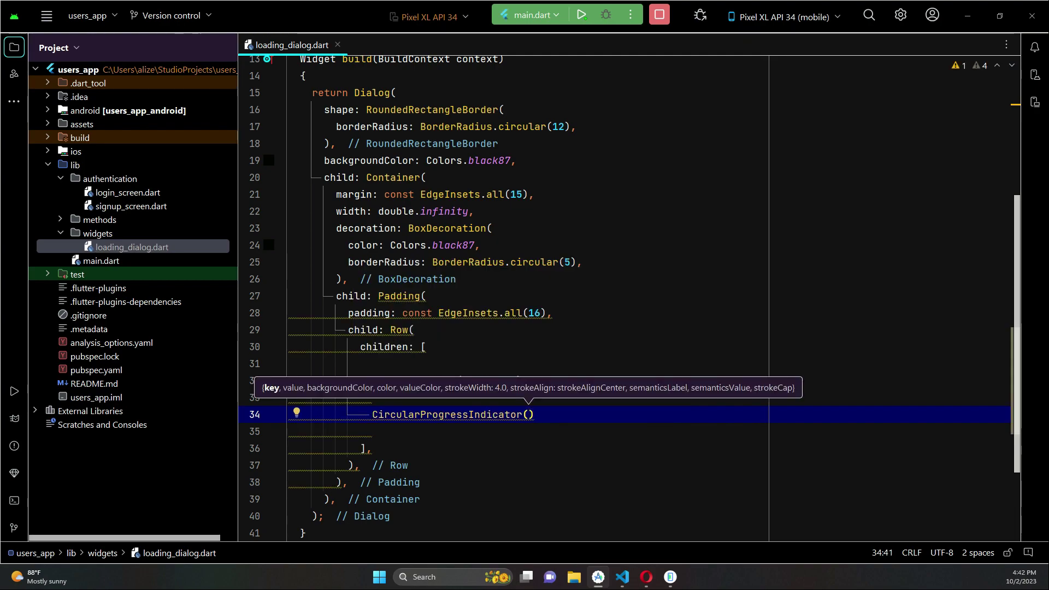
text(va)
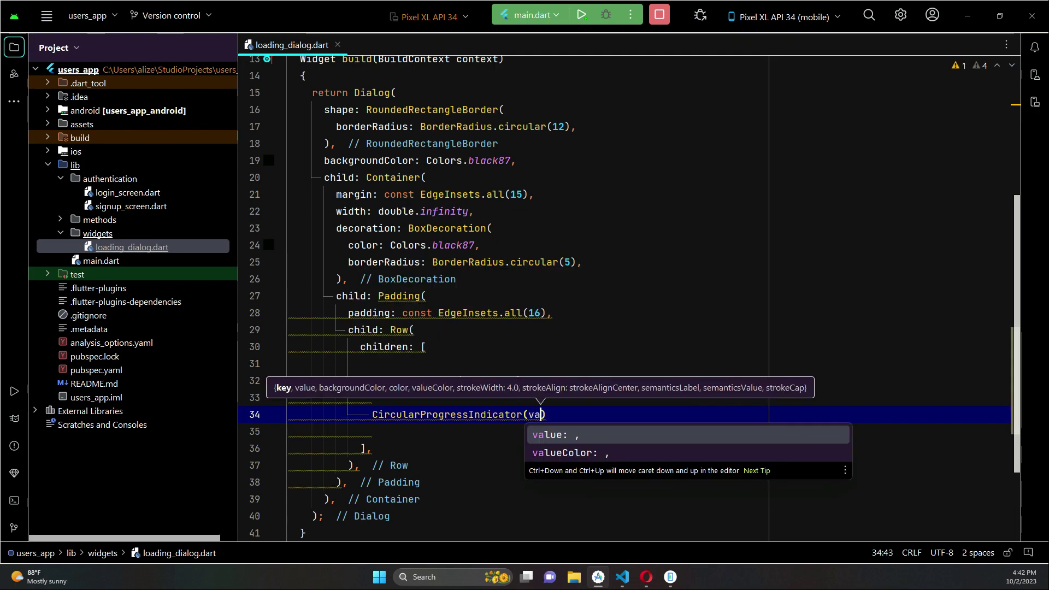
key(Down)
key(Return)
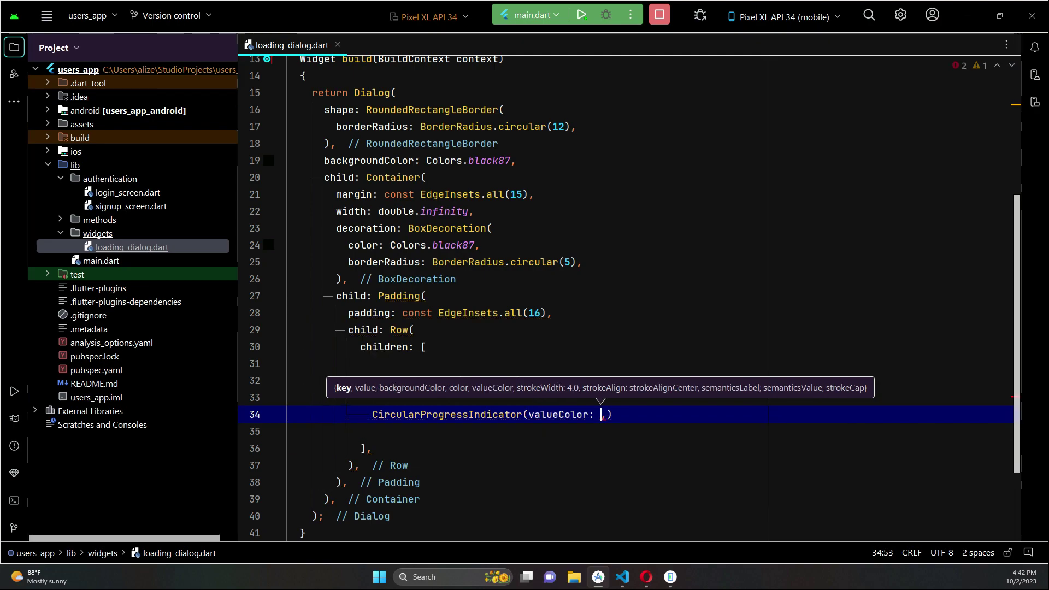
key(End)
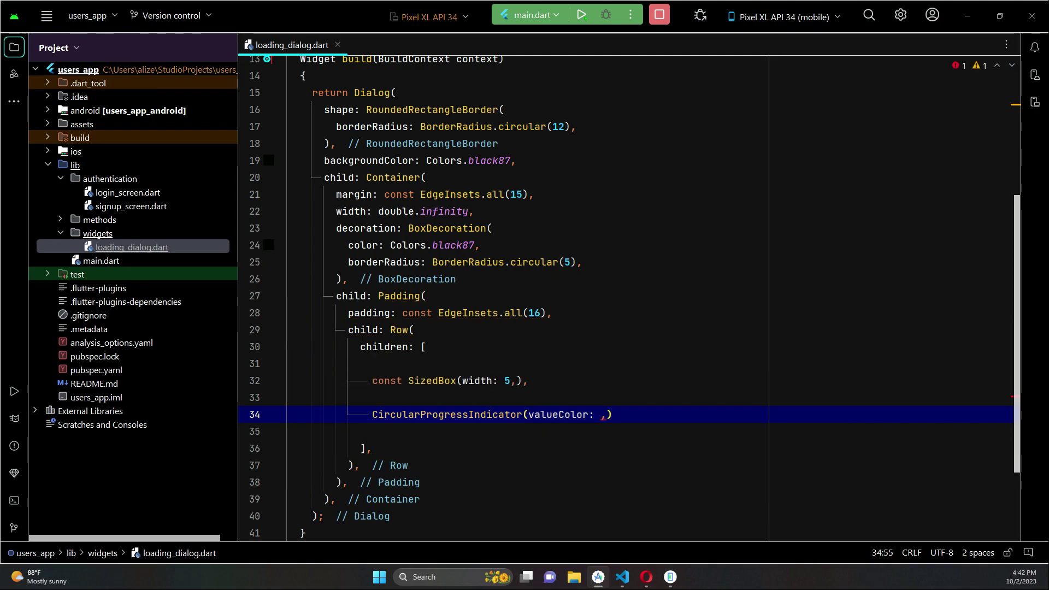
key(Left)
key(Left)
key(Left)
key(Return)
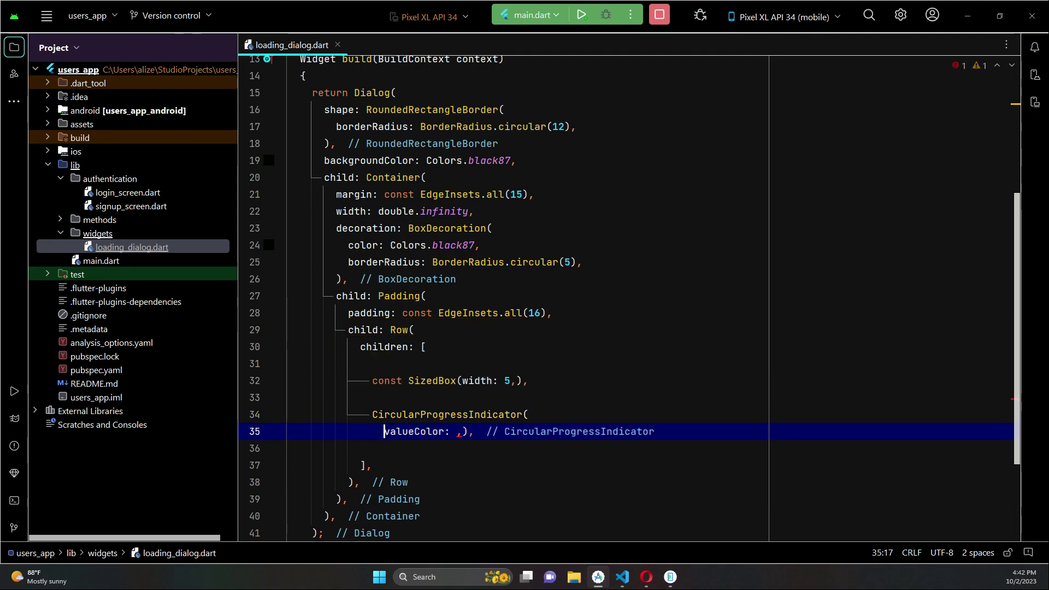
key(End)
key(Left)
key(Left)
key(Return)
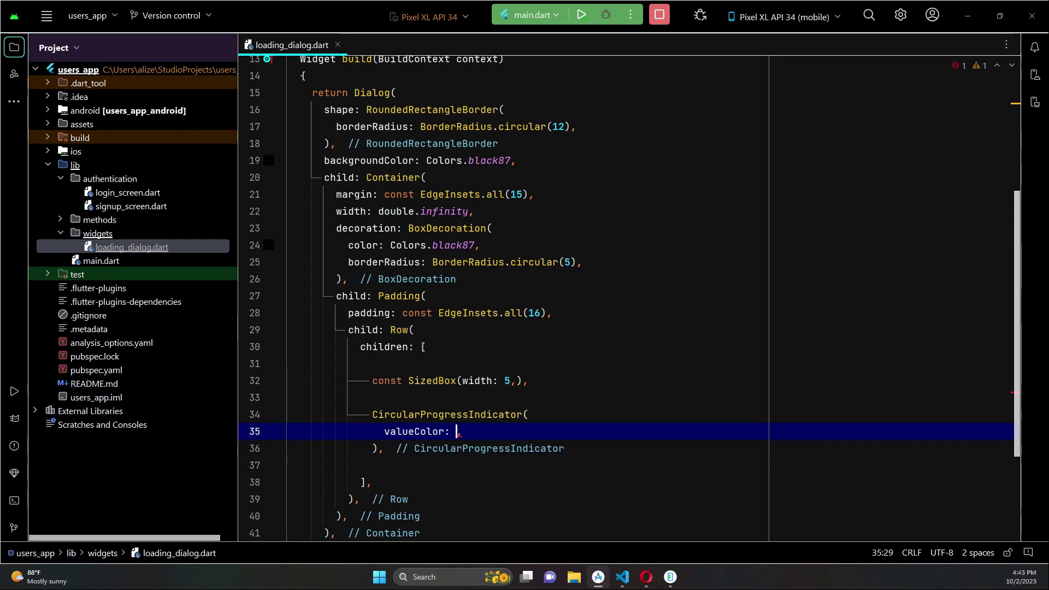
text(Always)
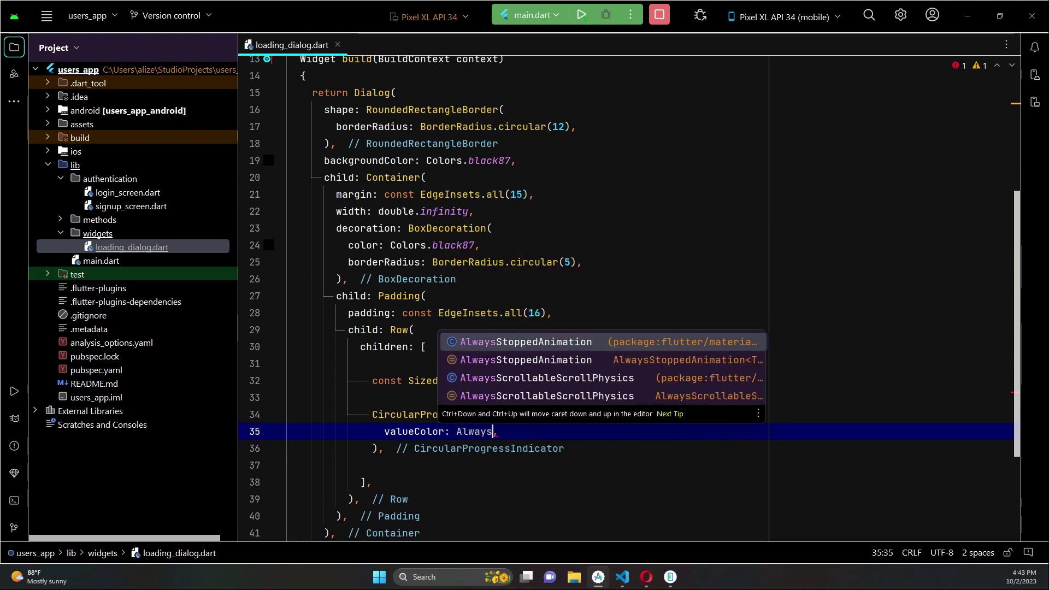
Set valueColor to AlwaysStoppedAnimation<Color>(Colors.white).
key(Down)
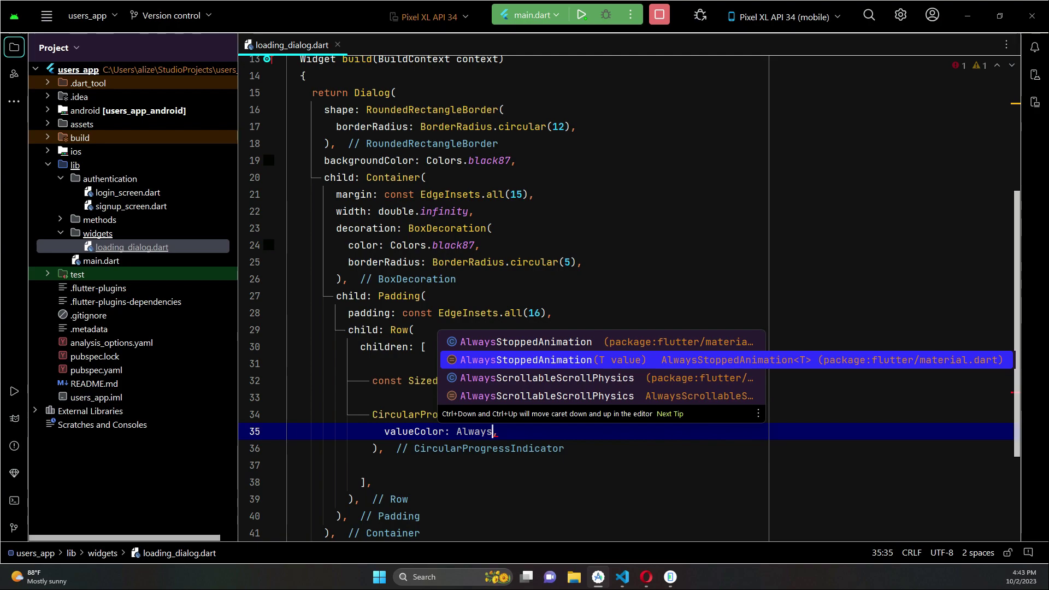
key(Return)
key(Left)
key(Left)
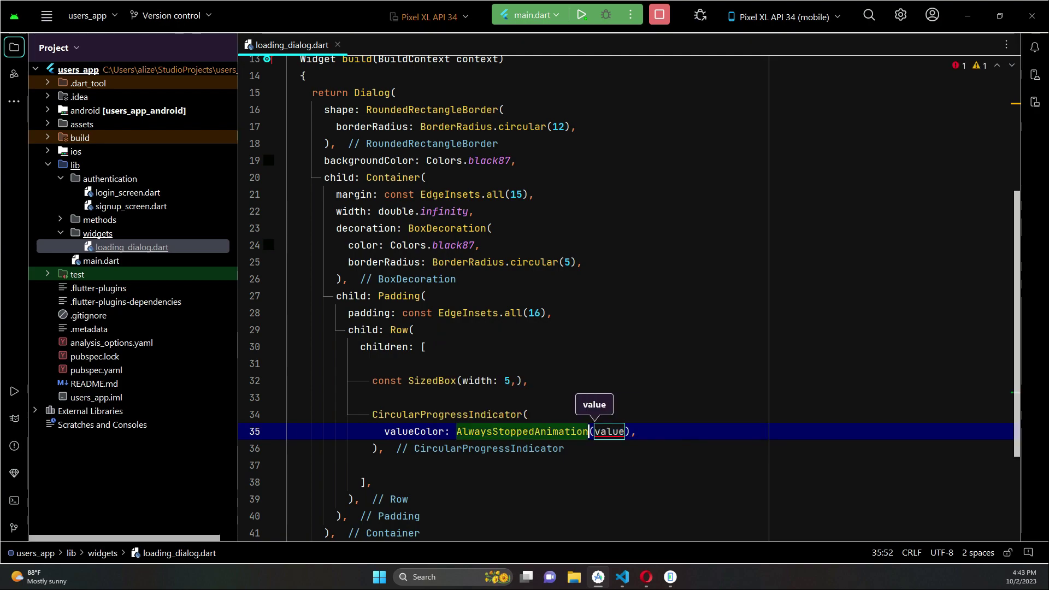
text(<C>)
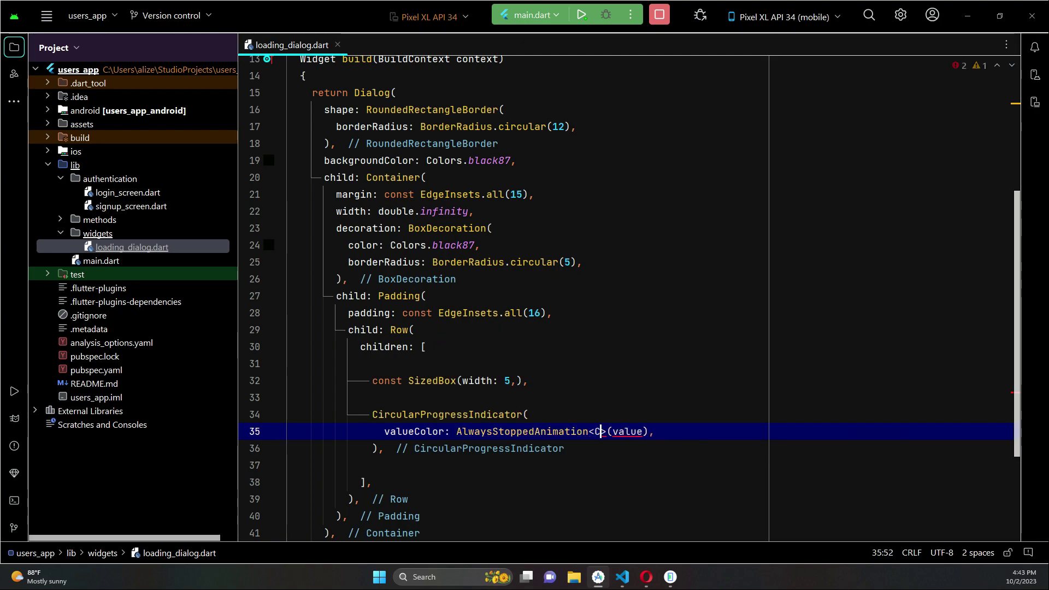
text(olor)
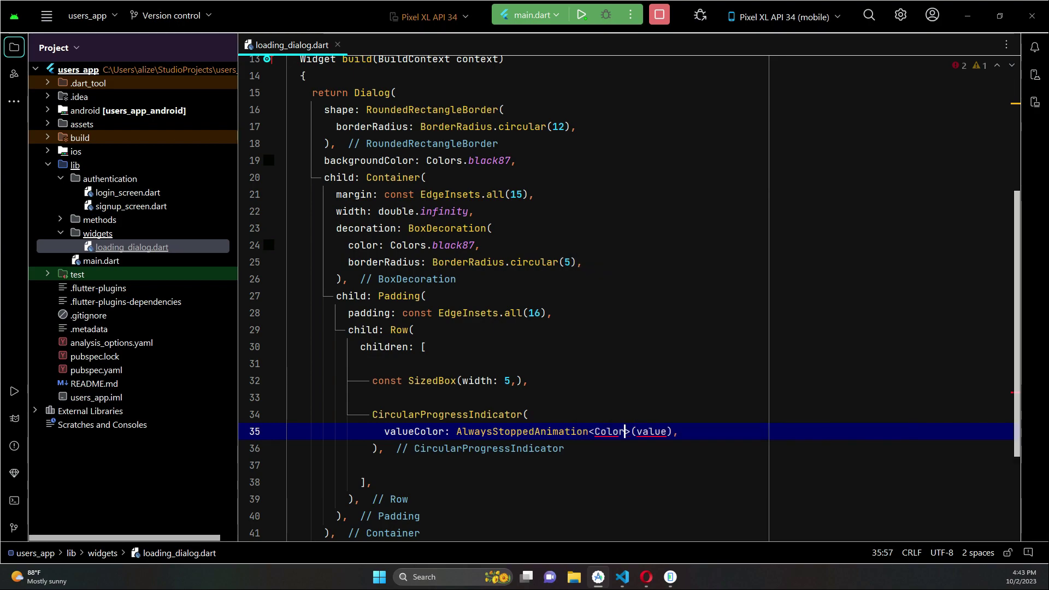
key(Right)
key(Right)
key(ctrl+shift+Right)
key(BackSpace)
text(Colors.)
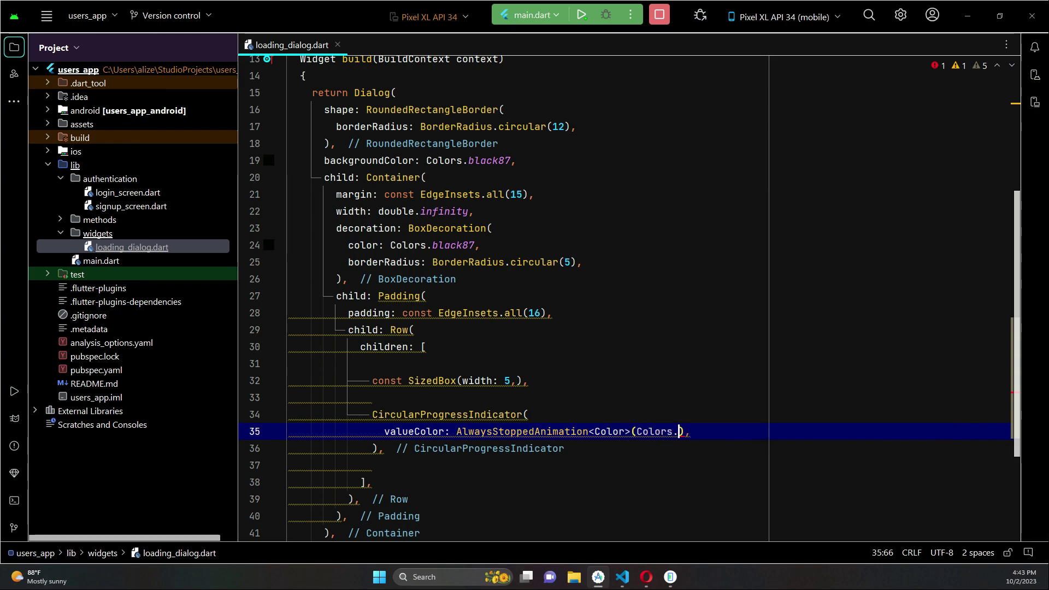
text(w)
key(Return)
key(End)
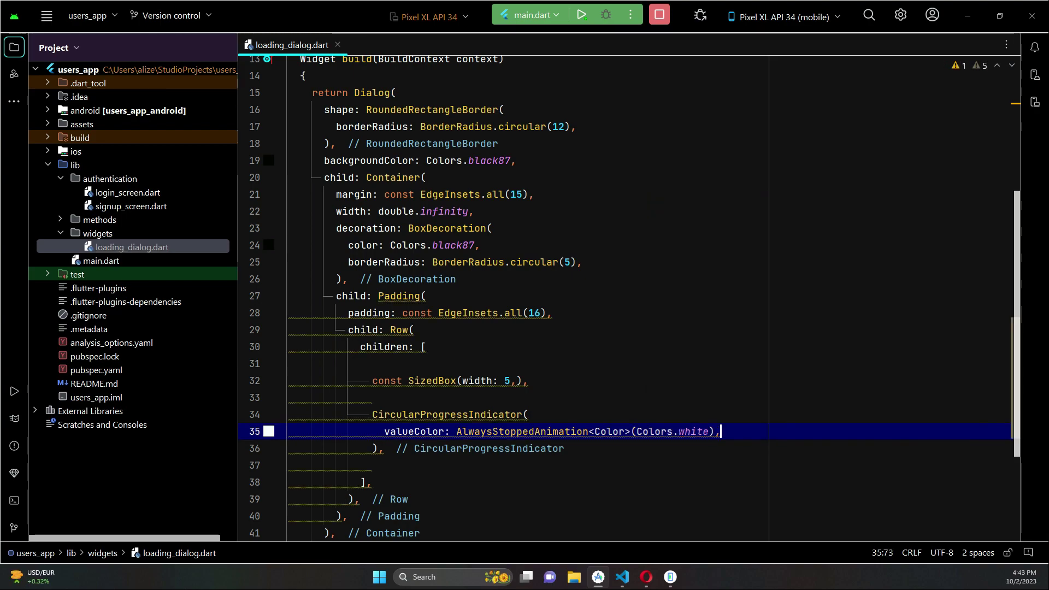
key(Down)
key(Home)
key(Right)
Duplicate the SizedBox spacer below the progress indicator and change its width to 8.
key(Return)
key(Return)
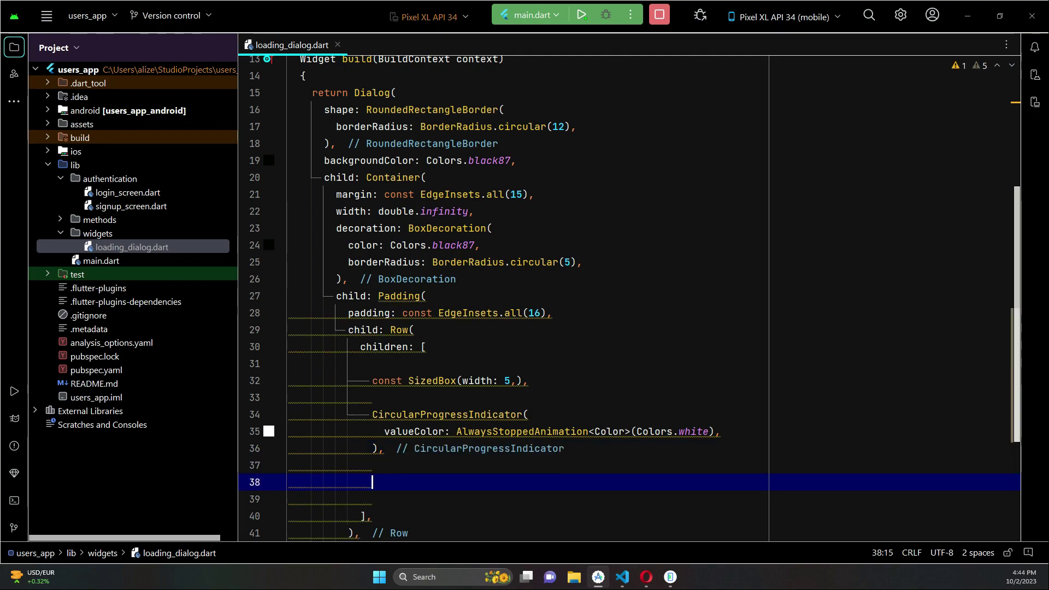
key(Up)
key(Up)
key(Up)
key(shift+End)
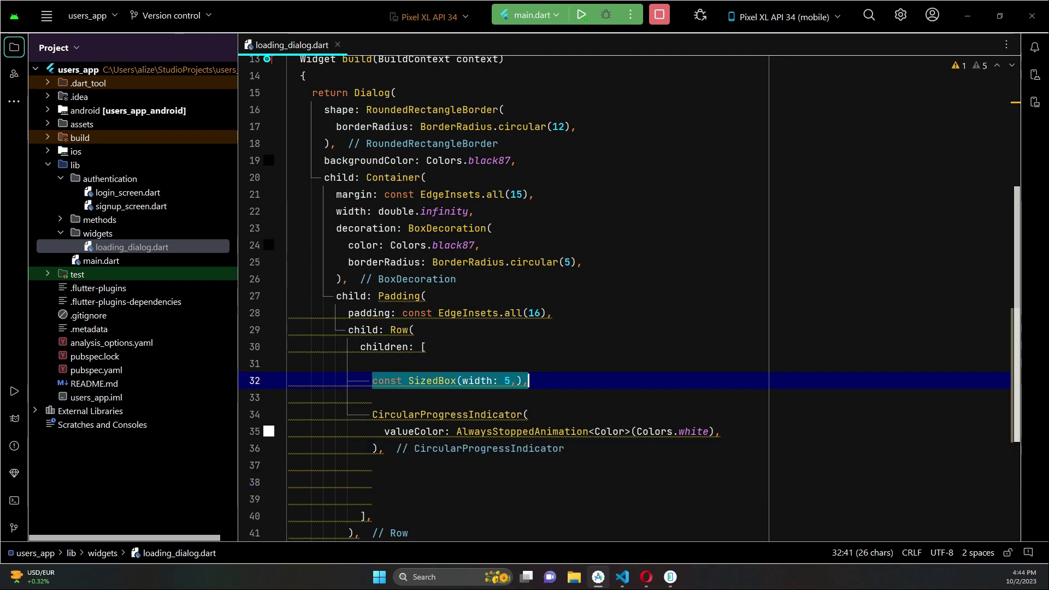
key(ctrl+c)
key(Down)
key(Down)
key(Down)
key(ctrl+v)
key(Left)
key(Left)
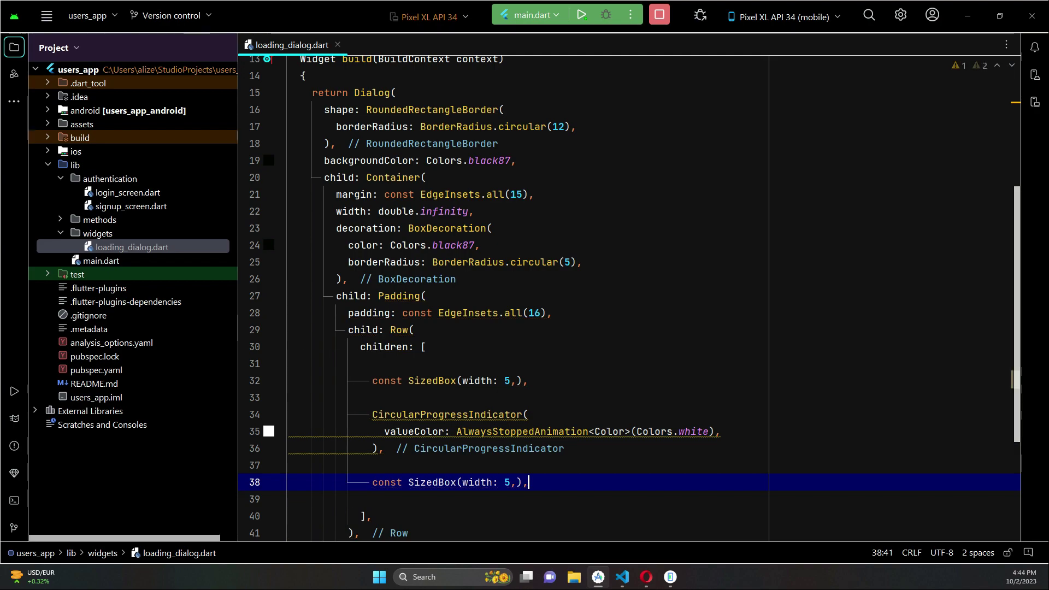
key(Left)
key(Left)
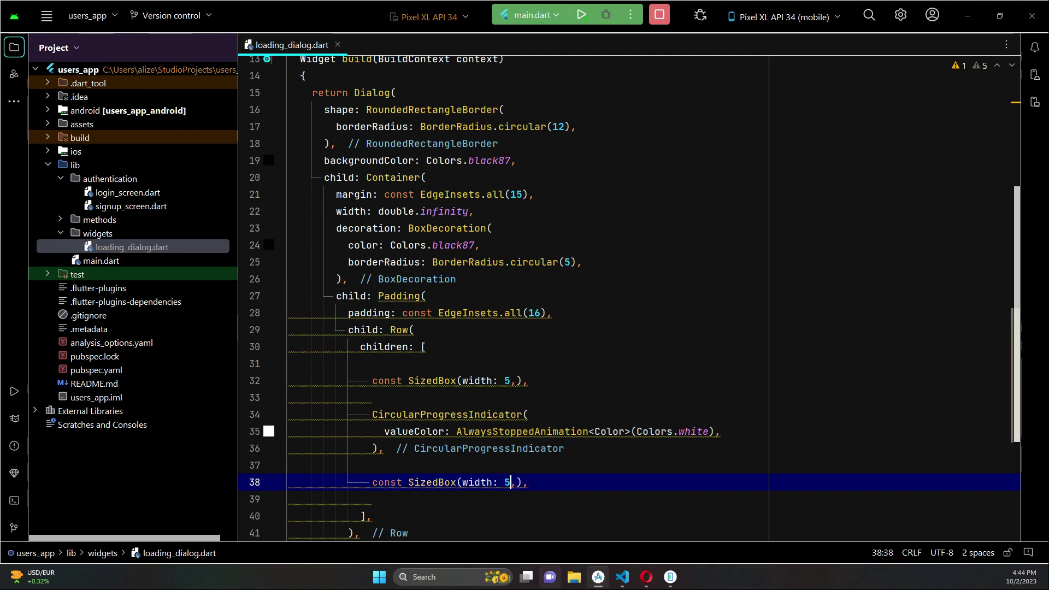
key(BackSpace)
text(8)
Add a Text(messageText,) widget after the new spacer.
key(Return)
key(Return)
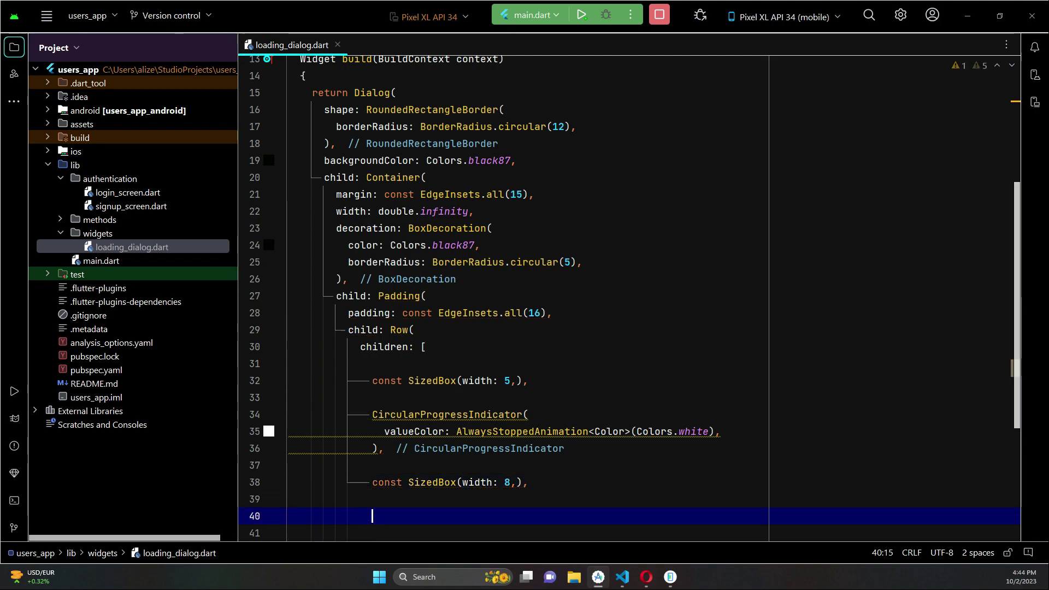
text(Text)
key(Return)
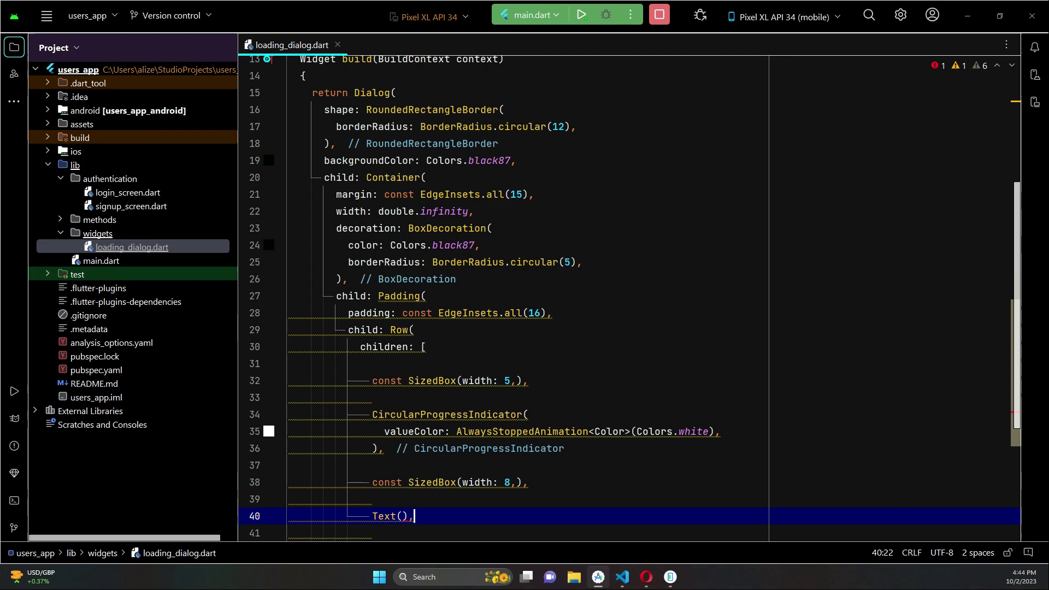
key(Return)
scroll(630, 295, down, 2)
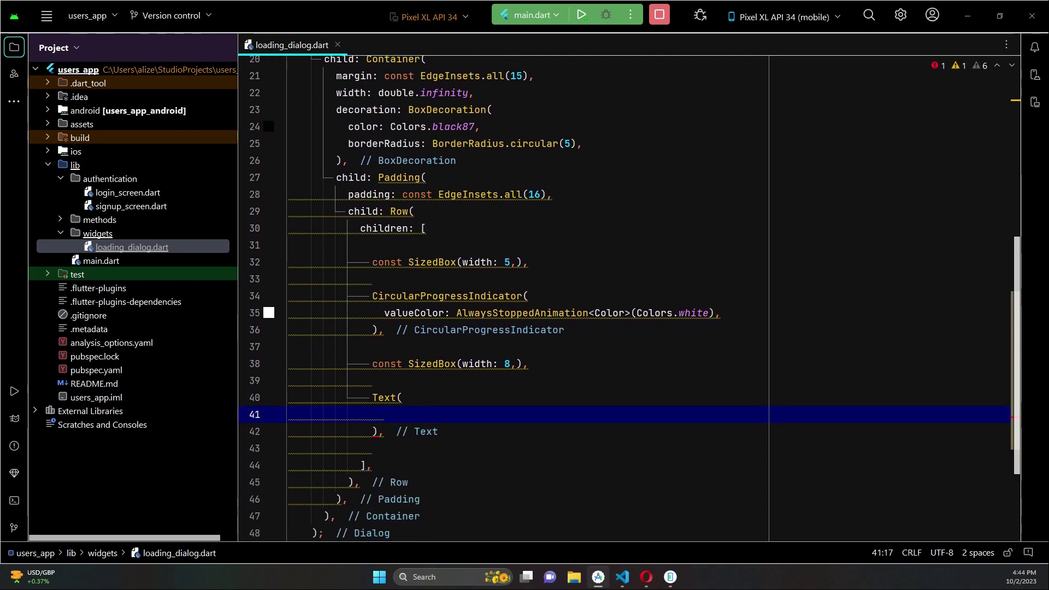
text(mes)
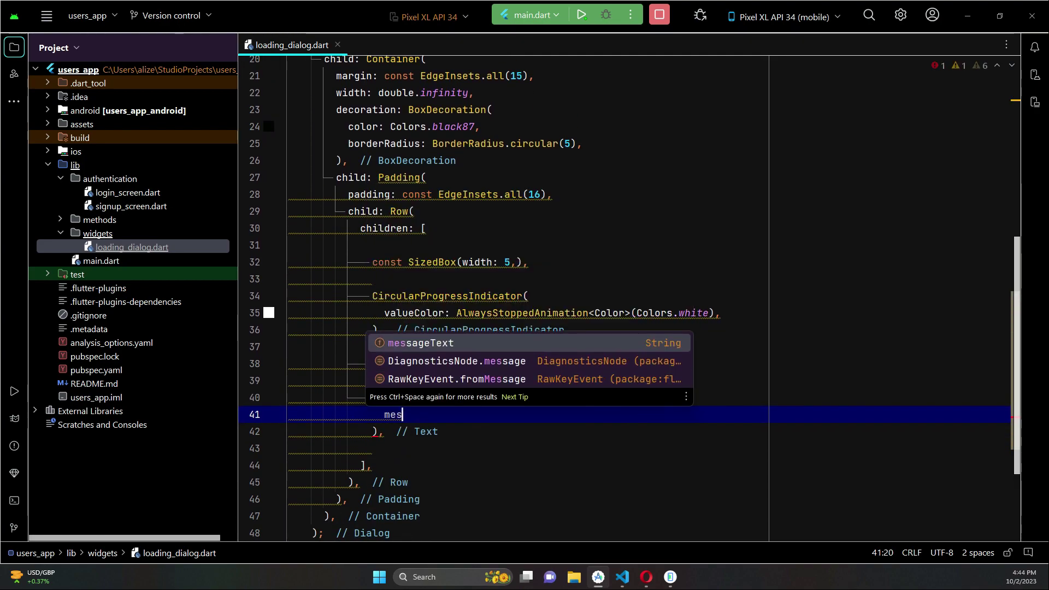
key(Return)
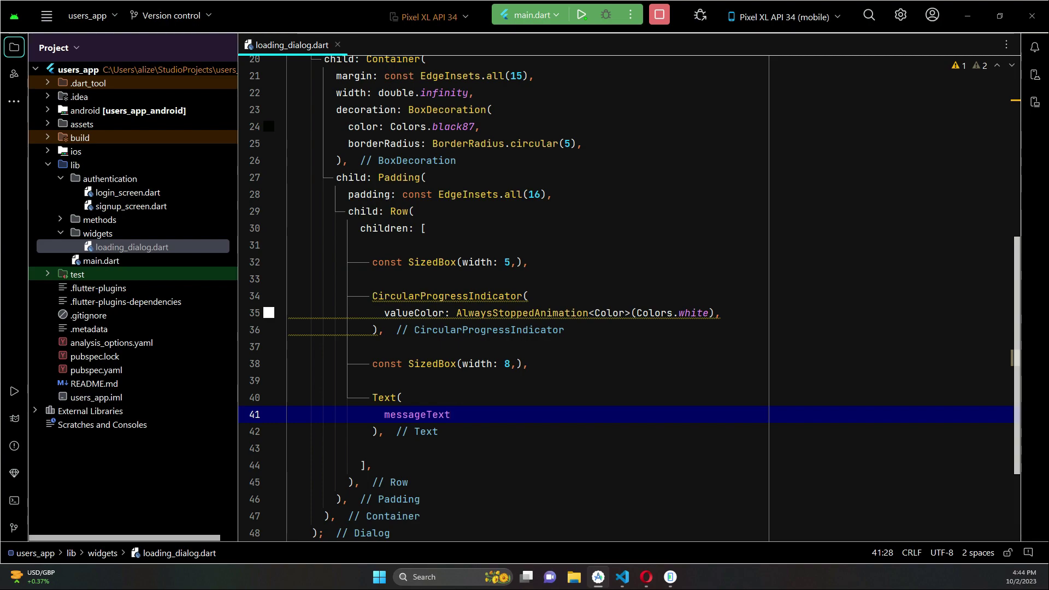
text(,)
key(Return)
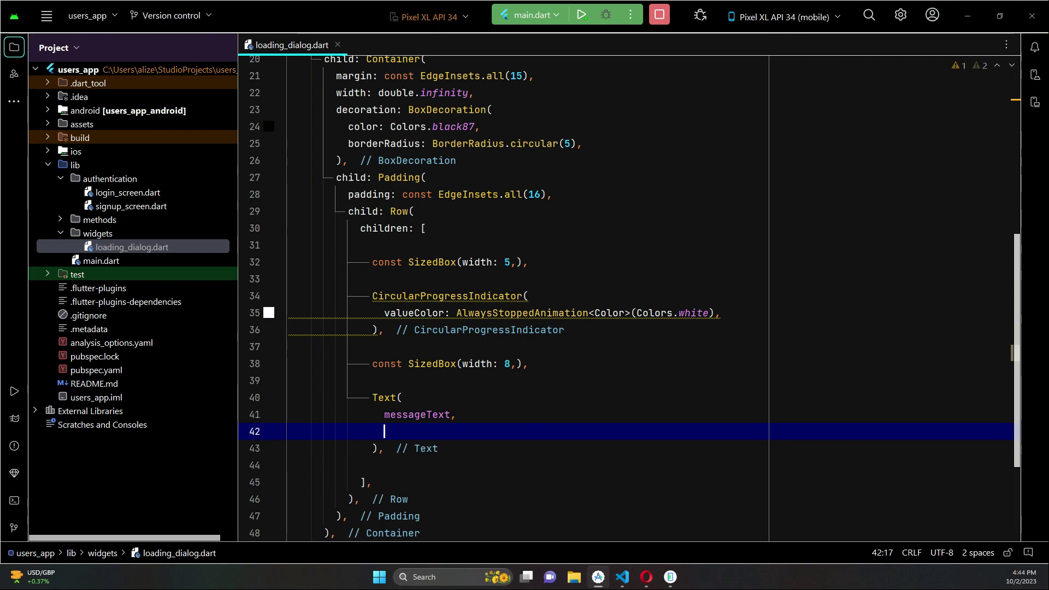
drag(373, 363, 402, 363)
Add the const keyword before the CircularProgressIndicator.
key(ctrl+c)
click(372, 295)
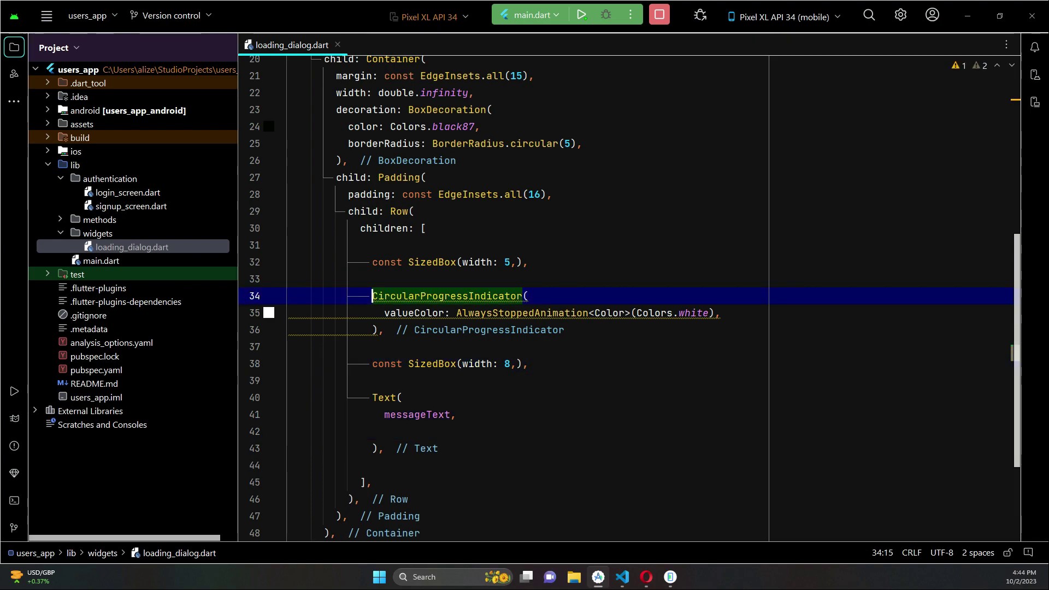
key(ctrl+v)
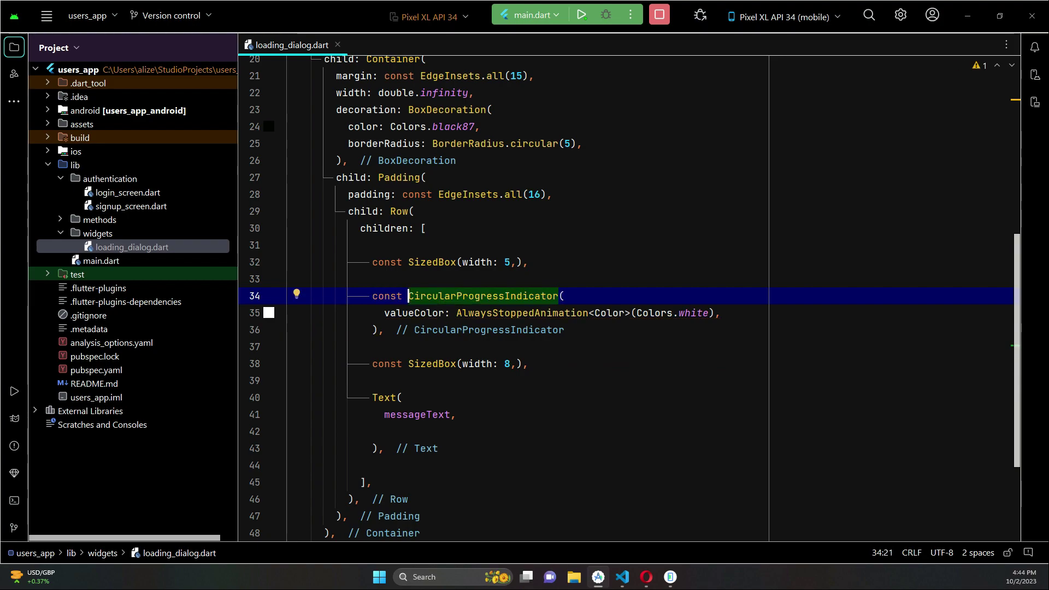
Give the Text a TextStyle with fontSize 16 and color Colors.white.
key(Down)
key(Down)
key(Down)
text(st)
key(Return)
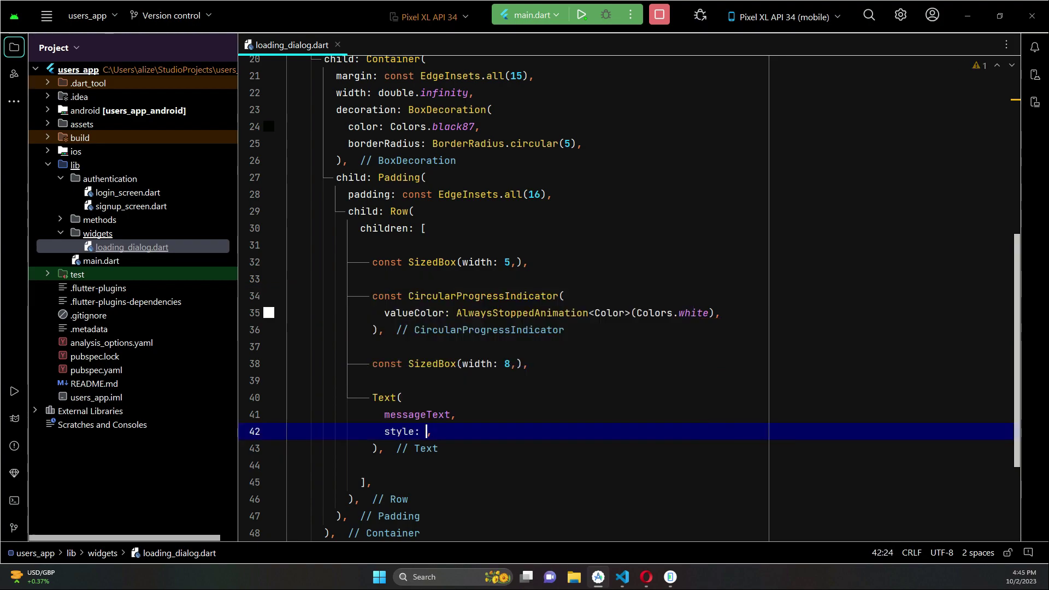
text(TextS)
key(Return)
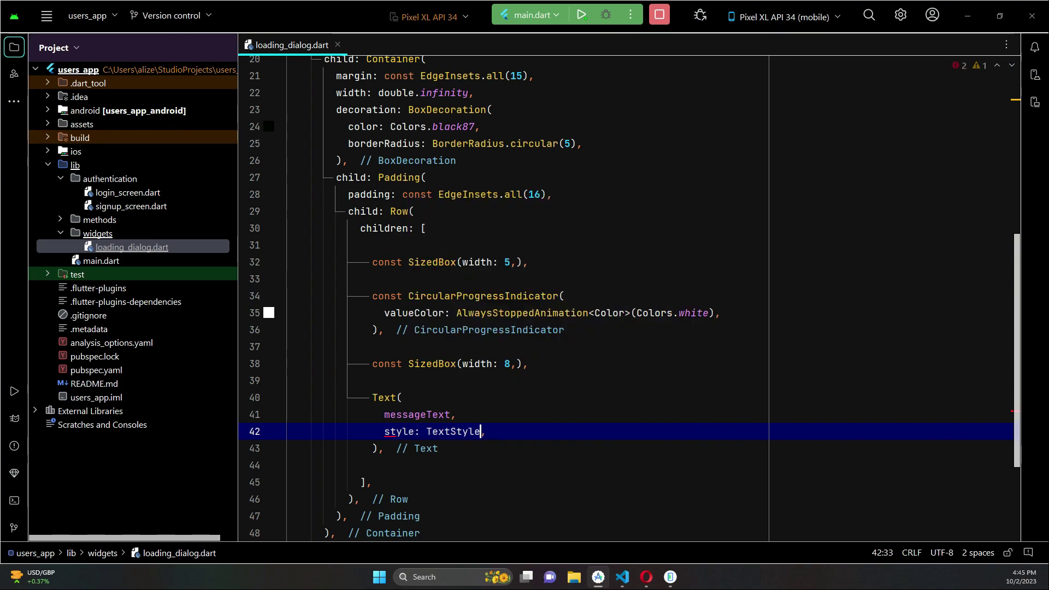
text(()
key(Return)
text(f)
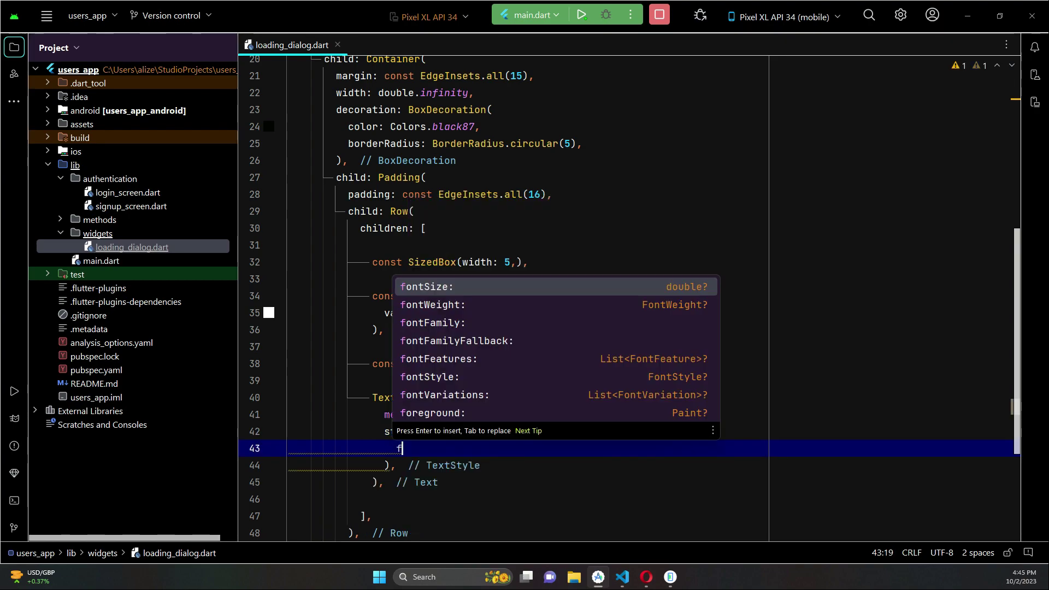
text(on)
key(Return)
text(16,)
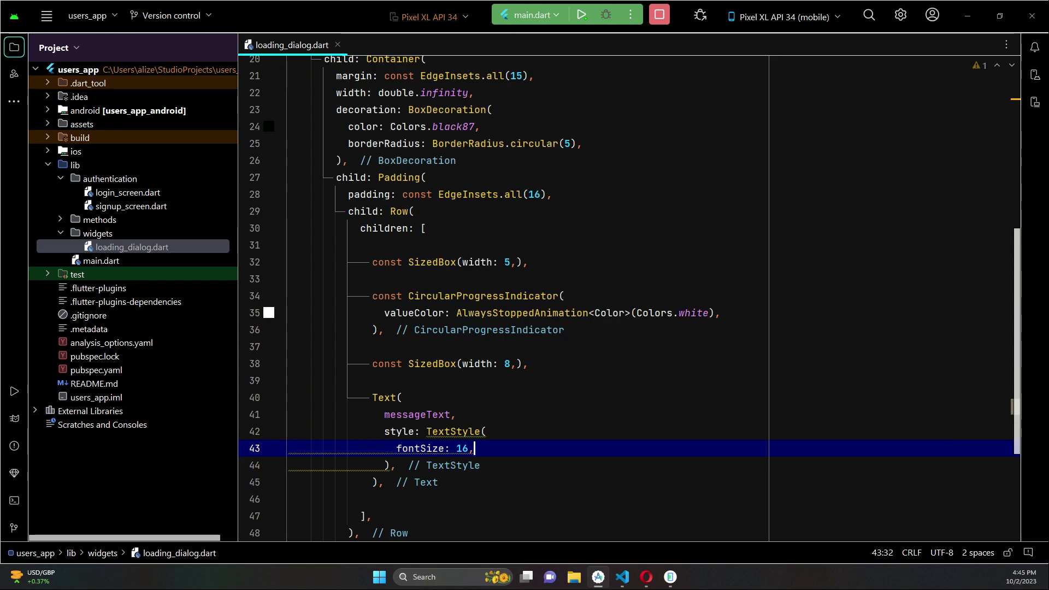
key(Return)
text(c)
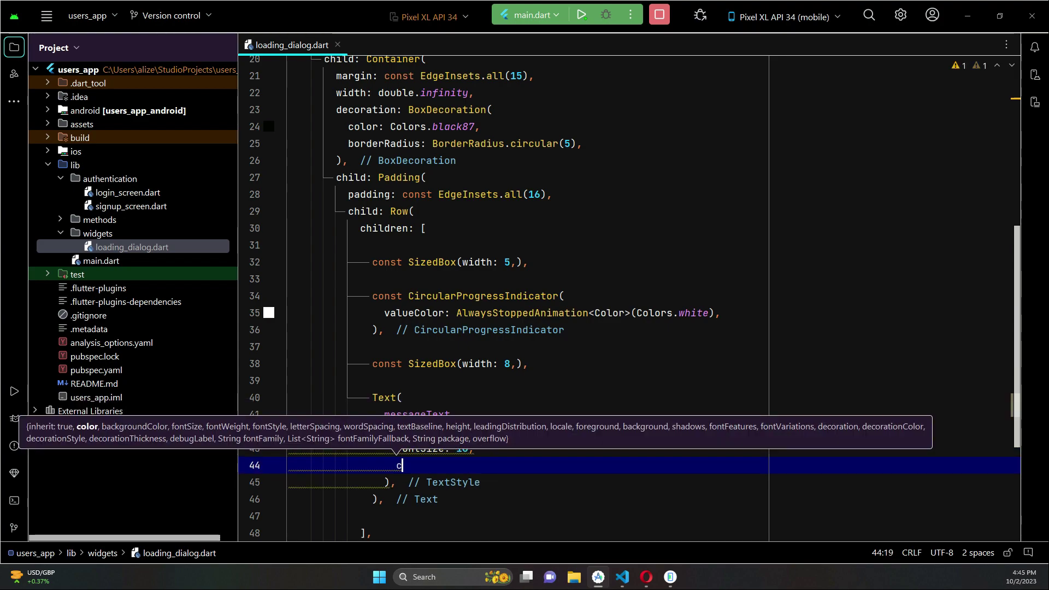
key(Return)
text(Color)
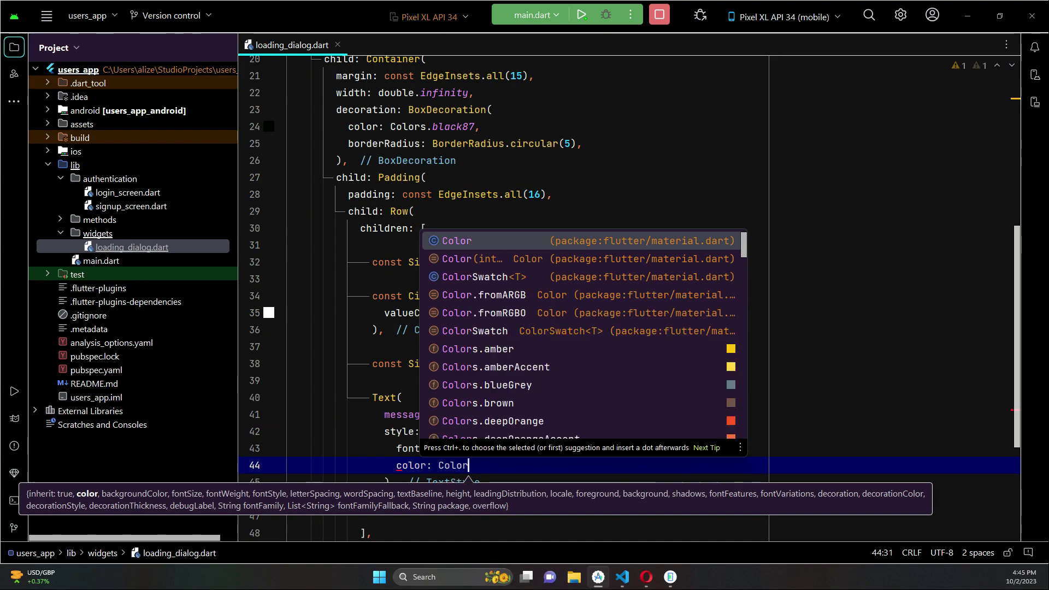
text(s.whi)
key(Return)
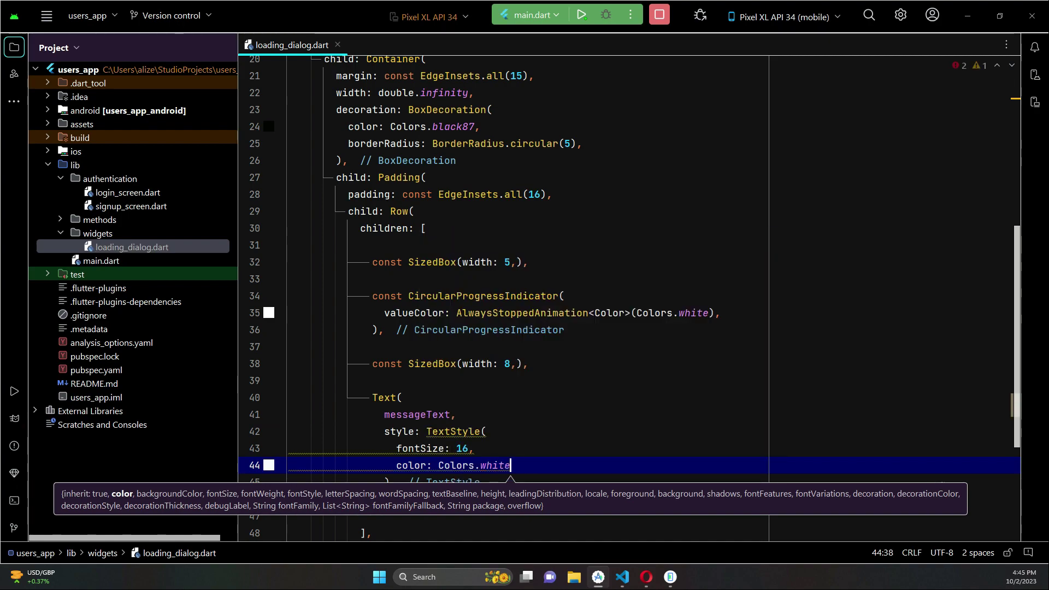
text(,)
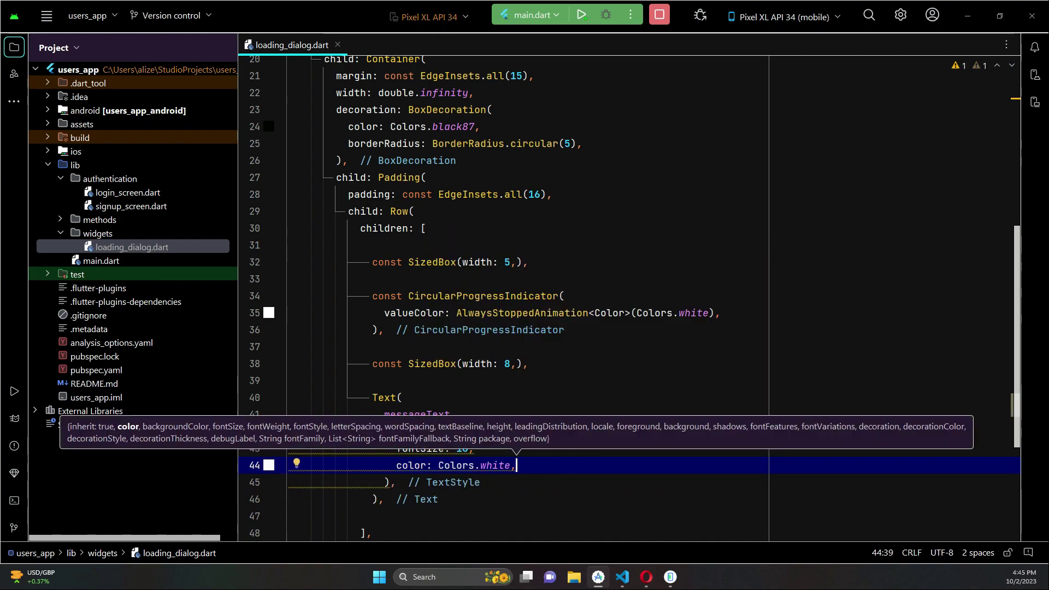
Make the TextStyle const with the Add 'const' modifier quick-fix.
click(425, 431)
key(alt+Return)
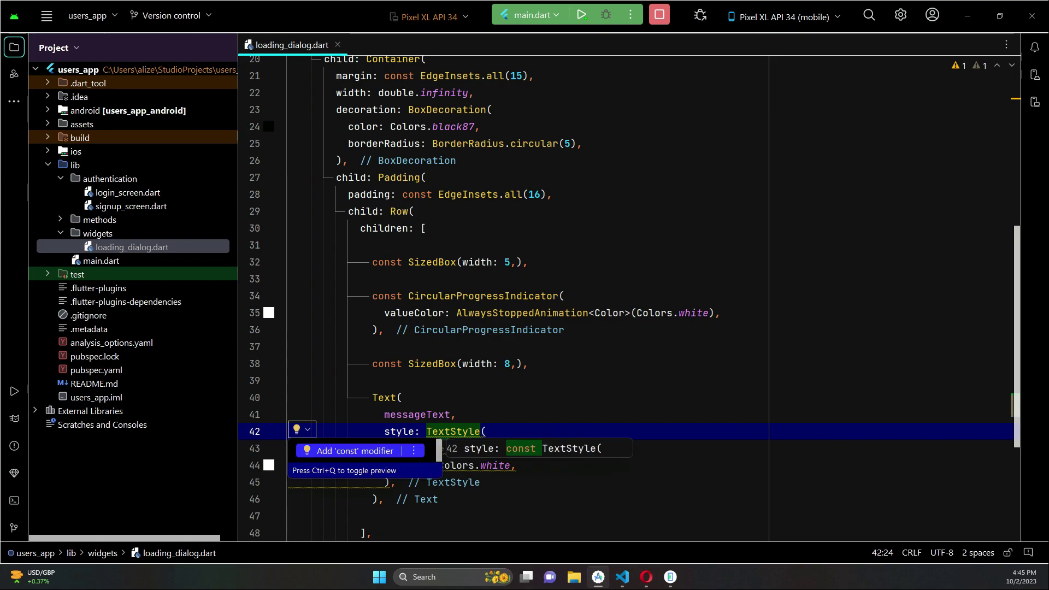
key(Return)
scroll(623, 295, down, 1)
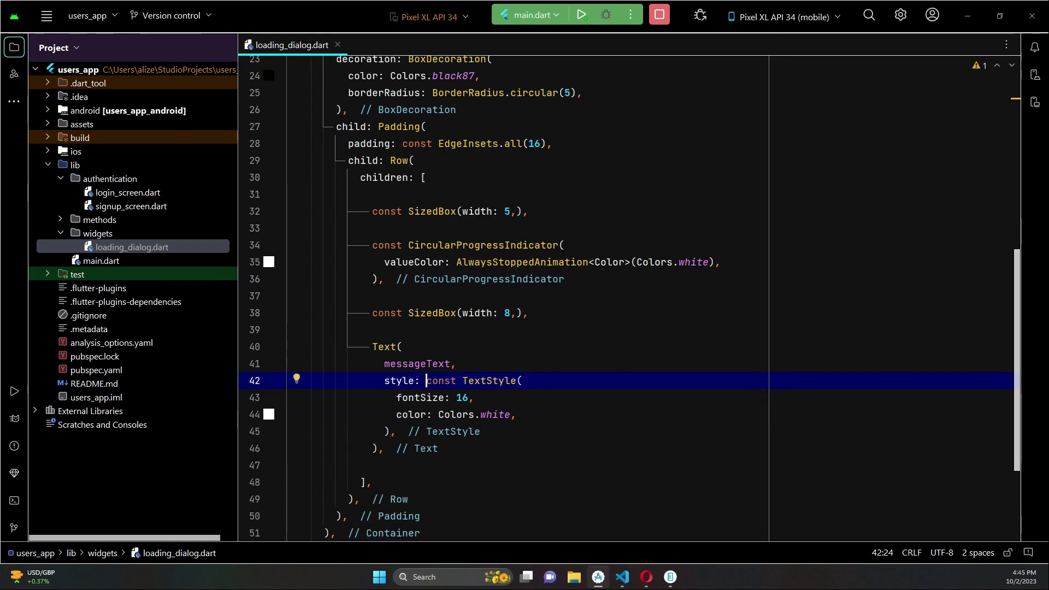
scroll(623, 295, up, 4)
scroll(623, 295, down, 3)
key(Up)
key(Up)
key(Left)
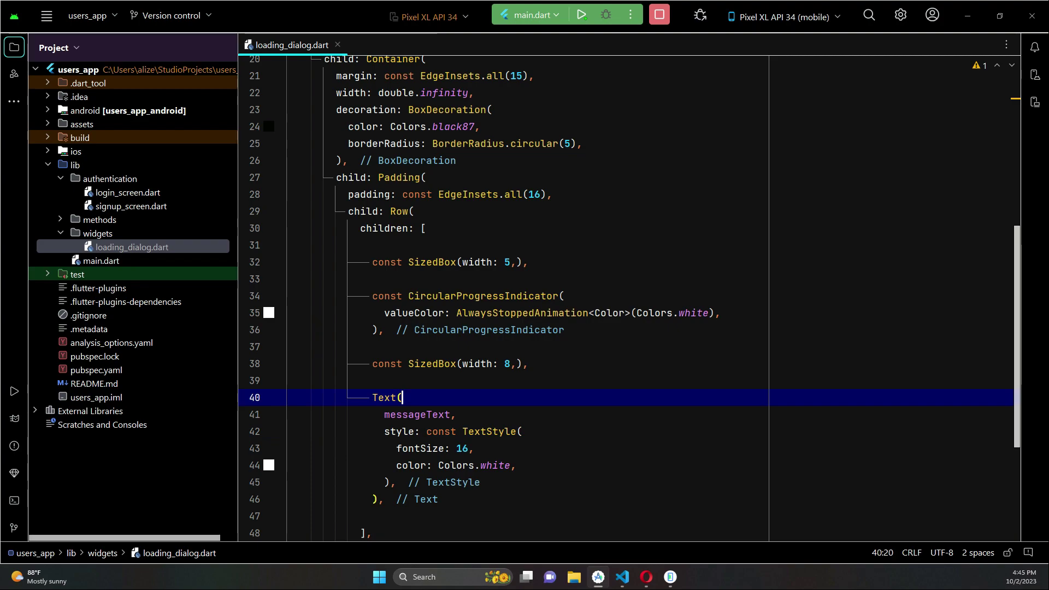